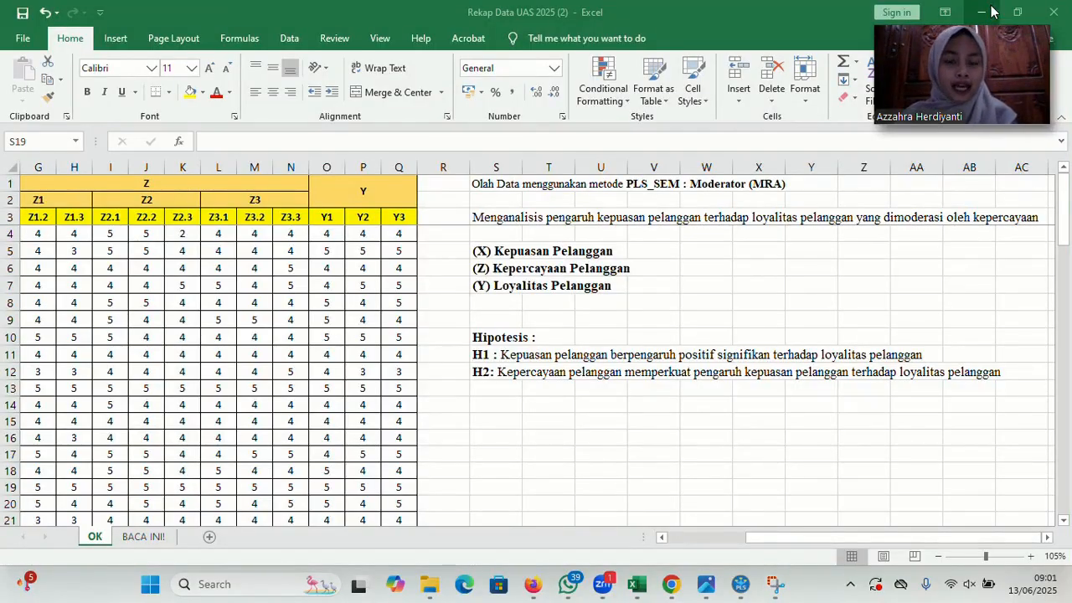
Review the survey data, variables and hypotheses in the Rekap Data UAS 2025 workbook and the indicator descriptions in its online copy
scroll(348, 248, left, 3)
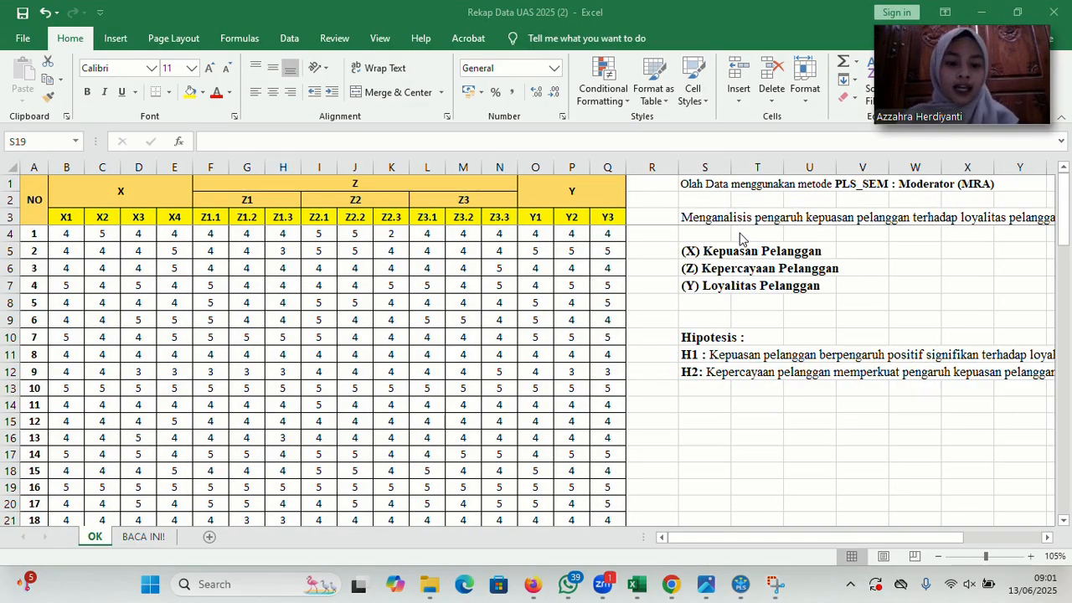
mouse_move(670, 582)
click(619, 485)
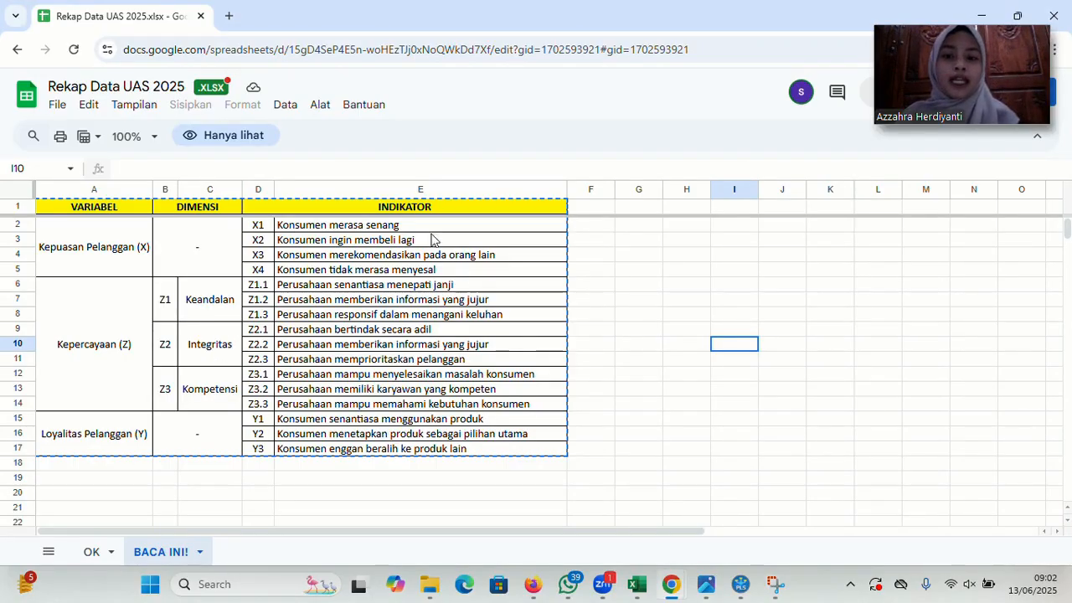
click(981, 15)
scroll(809, 271, right, 3)
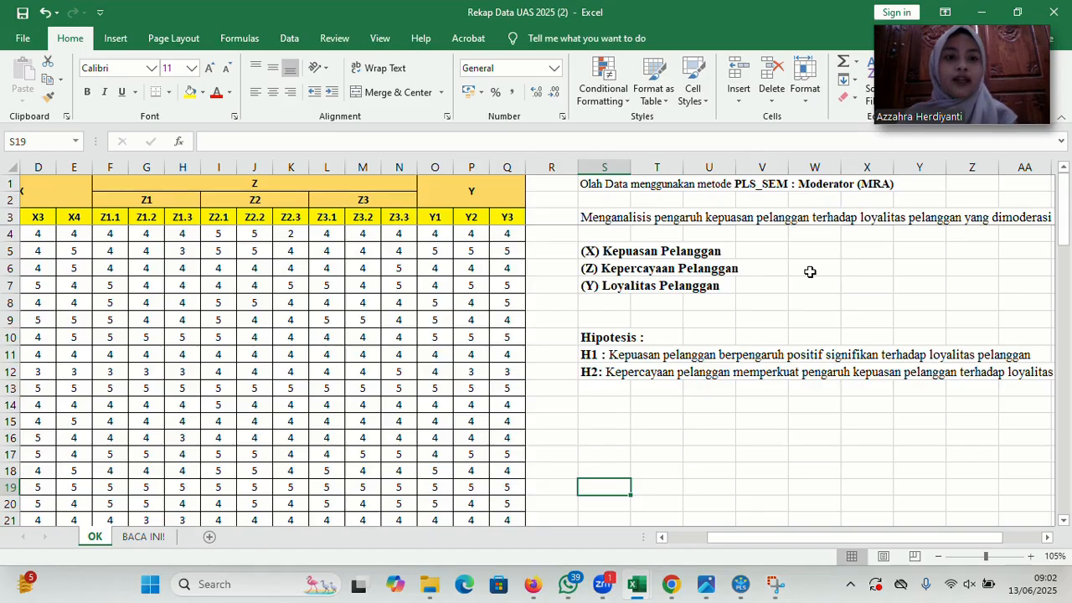
scroll(452, 308, down, 1)
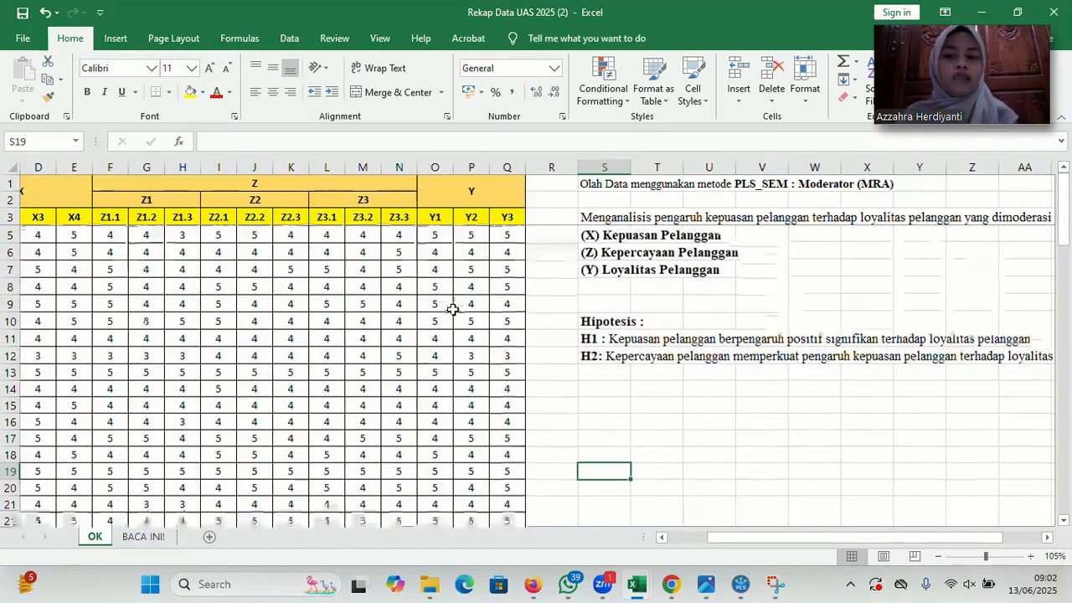
Switch to SmartPLS and create a new project named "UAS ANALISIS MULTIVARIAT"
click(978, 13)
click(69, 81)
text(U)
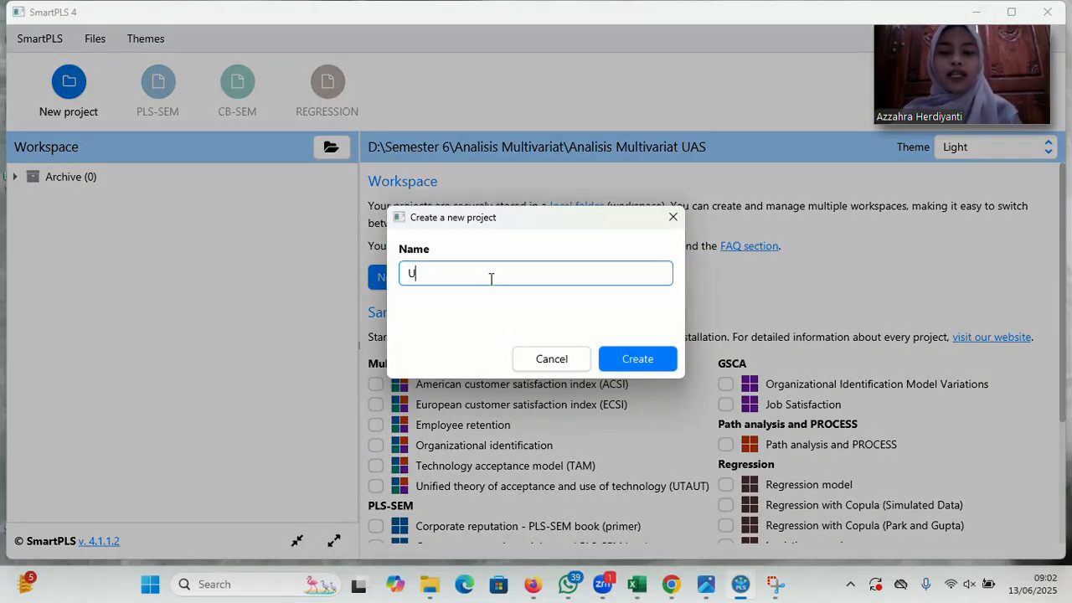
text(AS ANALIS)
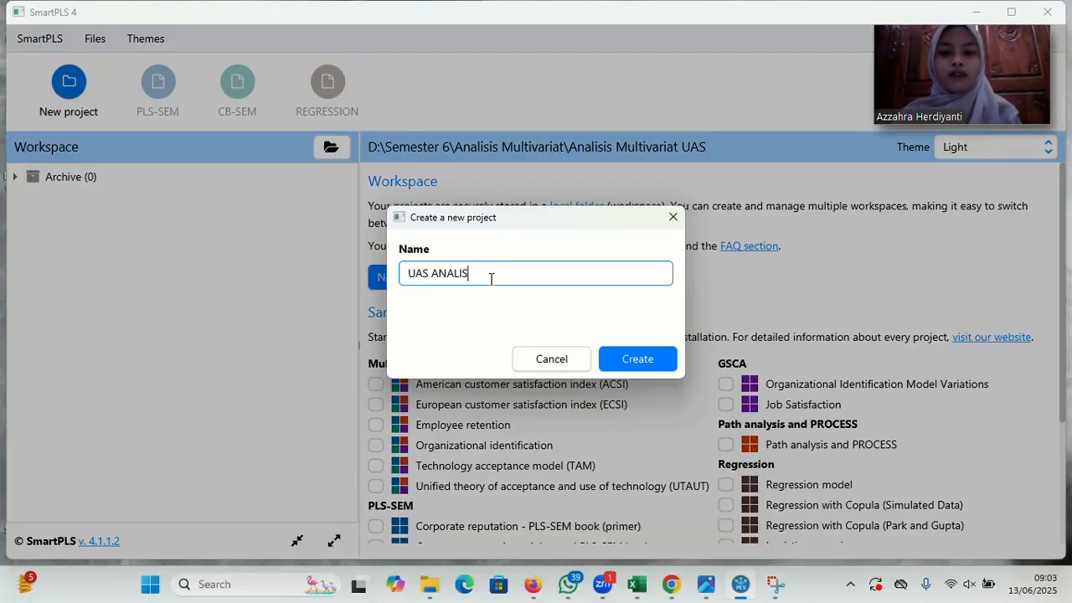
text(IS MULTIVARIAT)
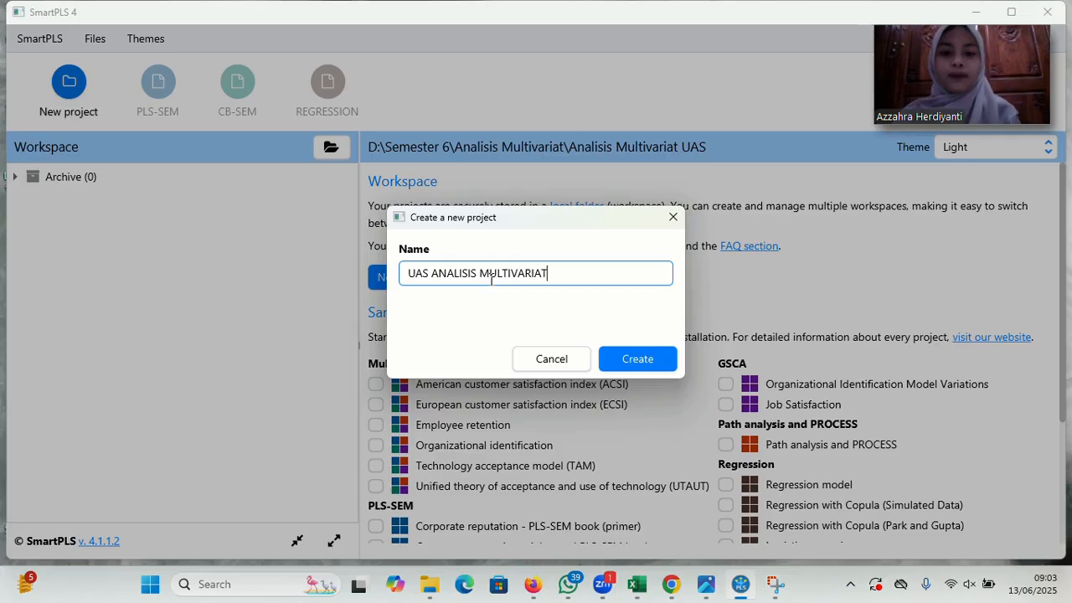
click(604, 360)
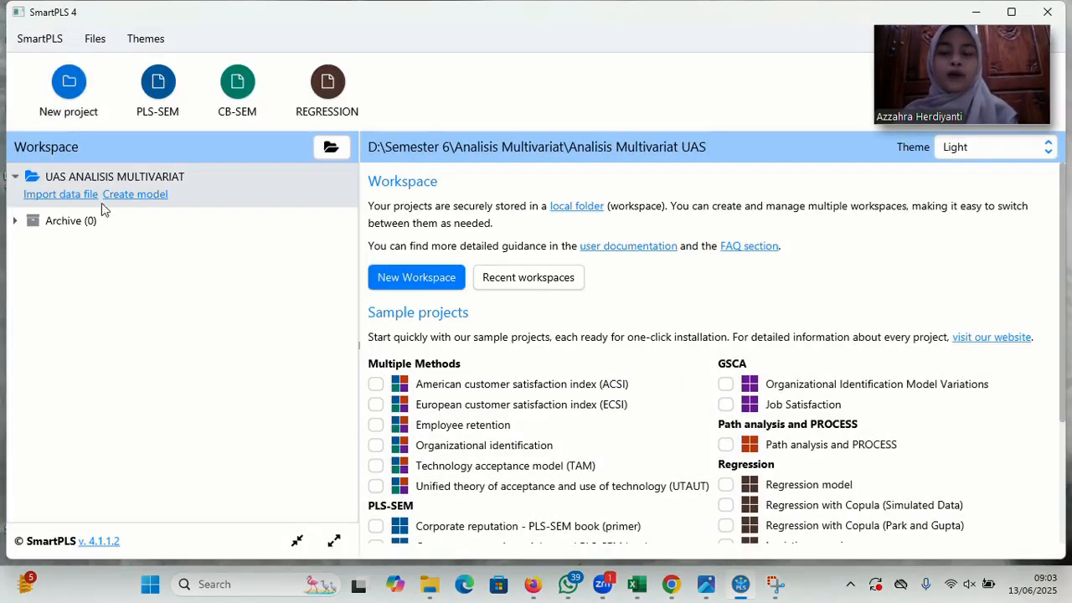
Import the data file "Copy of DATA UAS ANMUL BARU(1)" into the project and return to the workspace
click(61, 195)
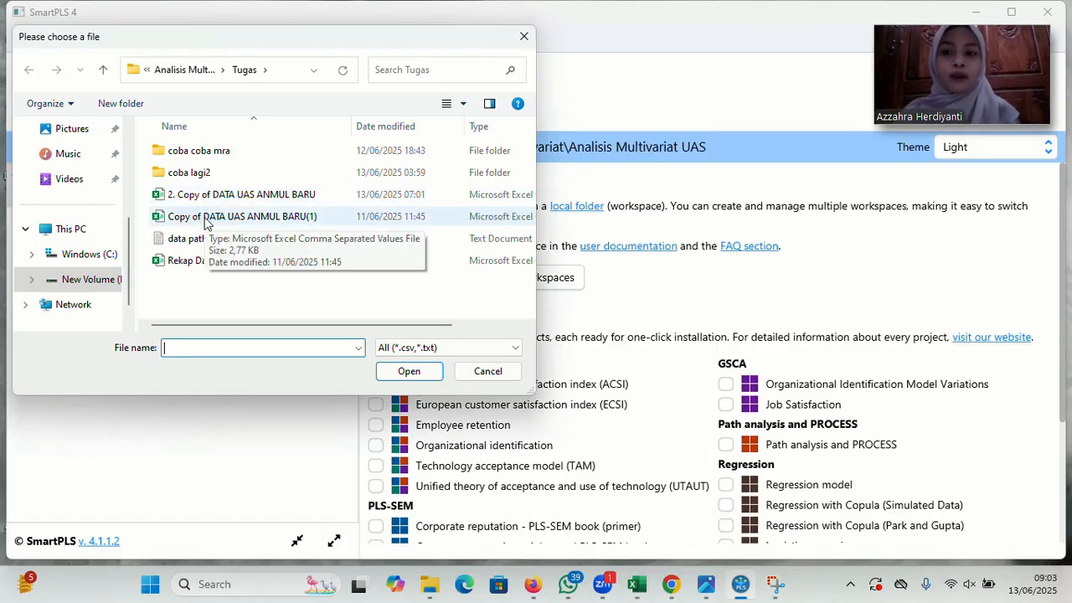
click(205, 219)
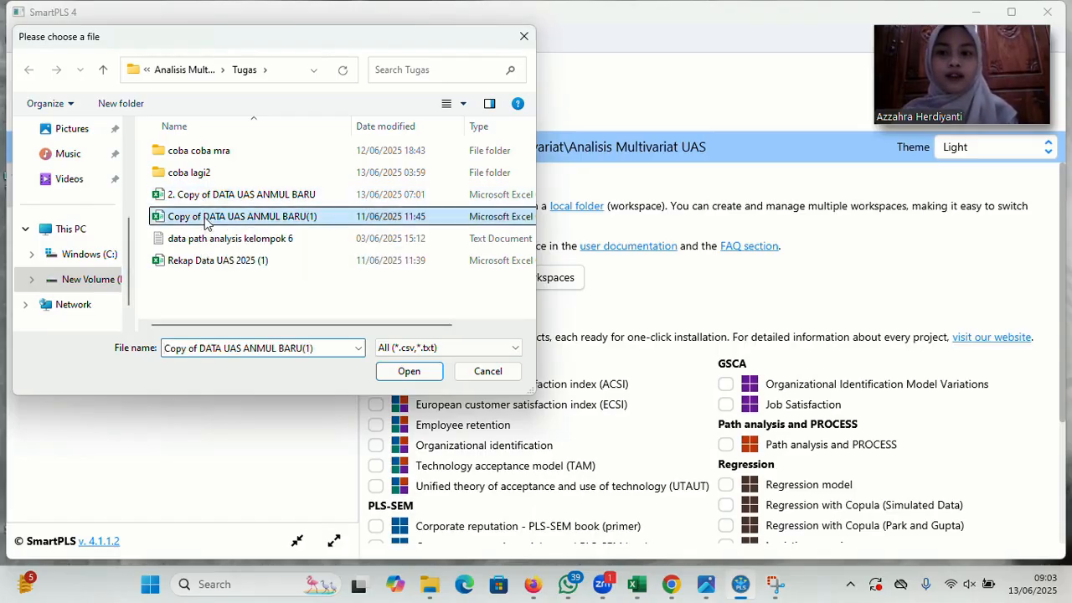
click(407, 373)
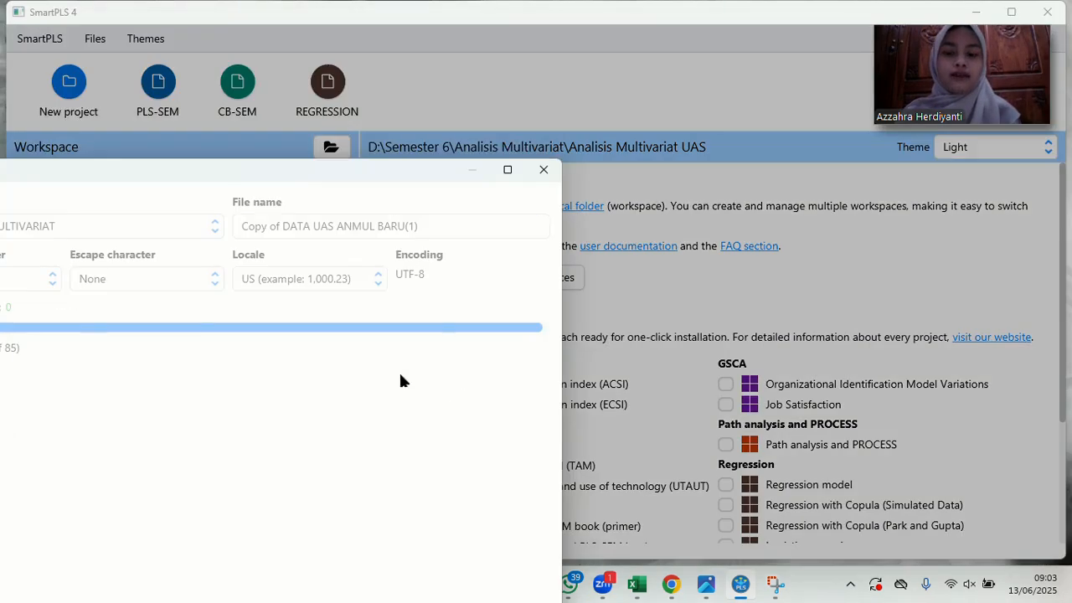
click(507, 169)
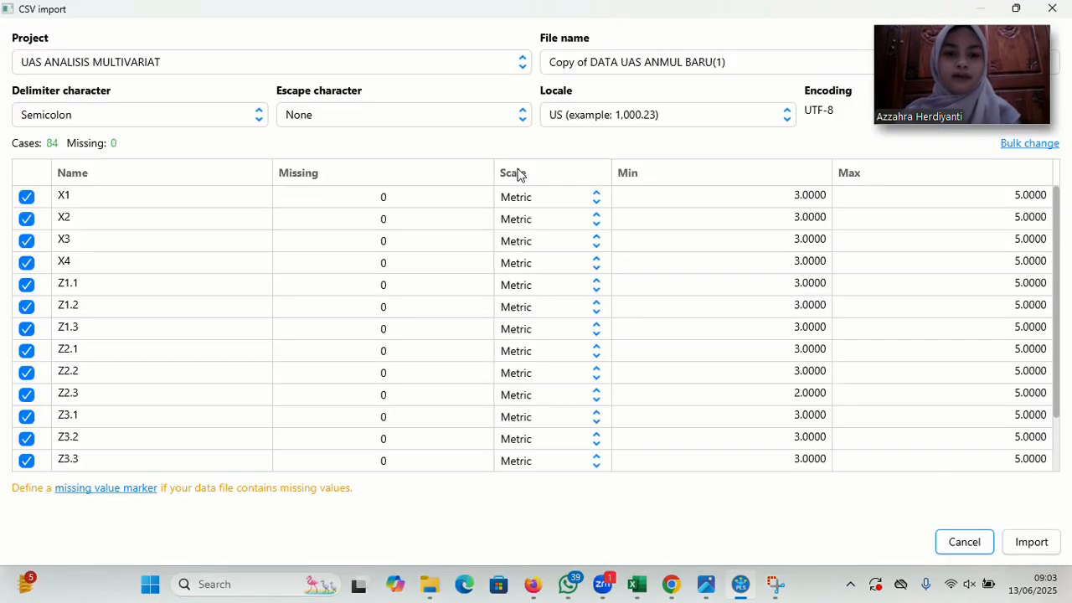
click(1031, 542)
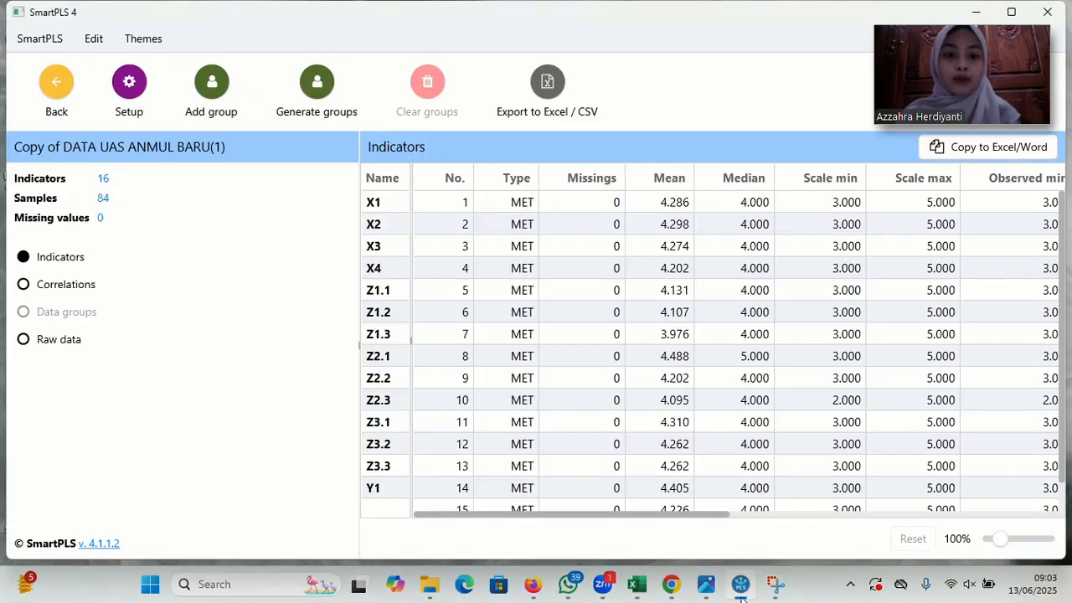
drag(694, 532, 560, 527)
click(57, 98)
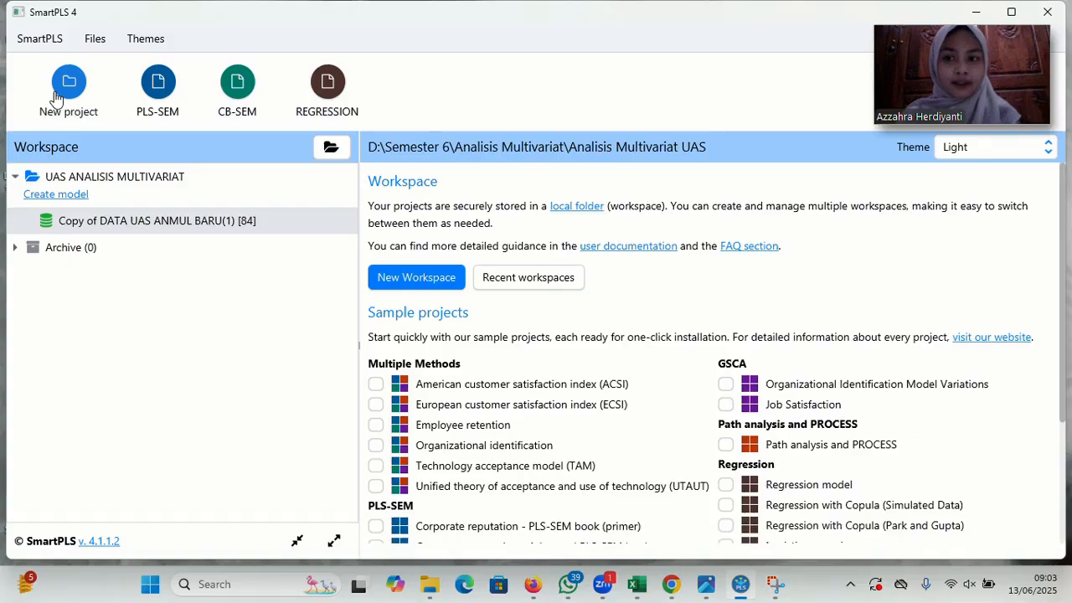
Create a PLS-SEM model named "MRA" in the UAS ANALISIS MULTIVARIAT project
click(77, 197)
click(450, 285)
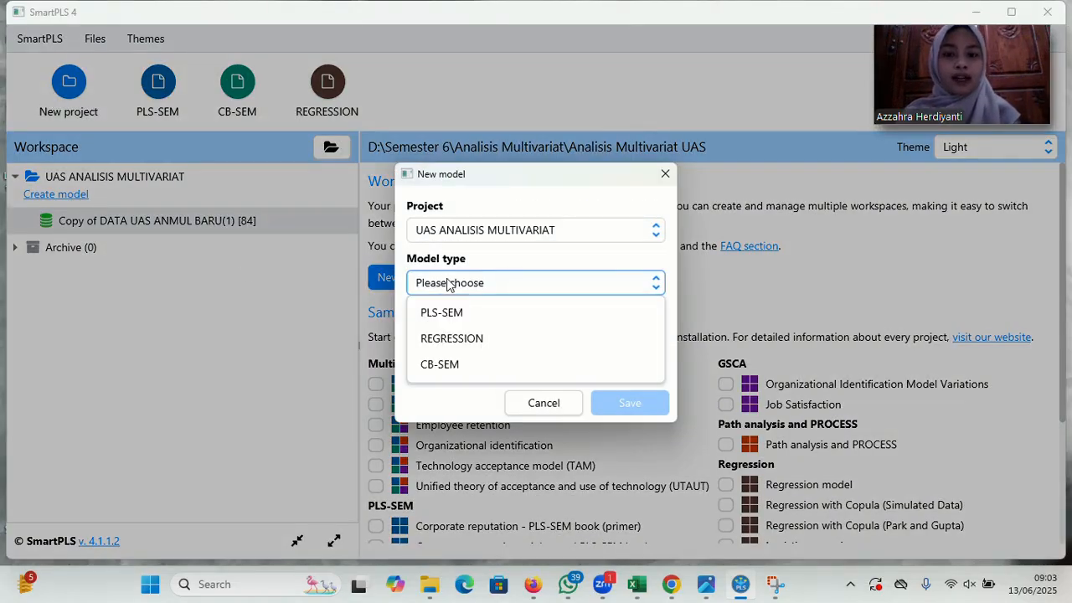
click(444, 311)
click(452, 335)
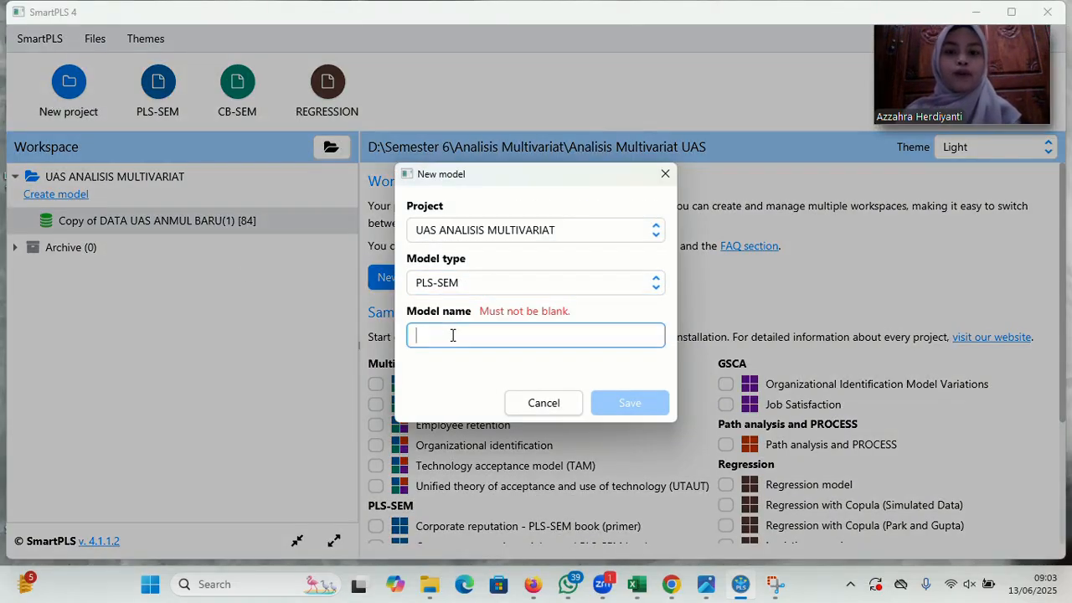
text(MRA)
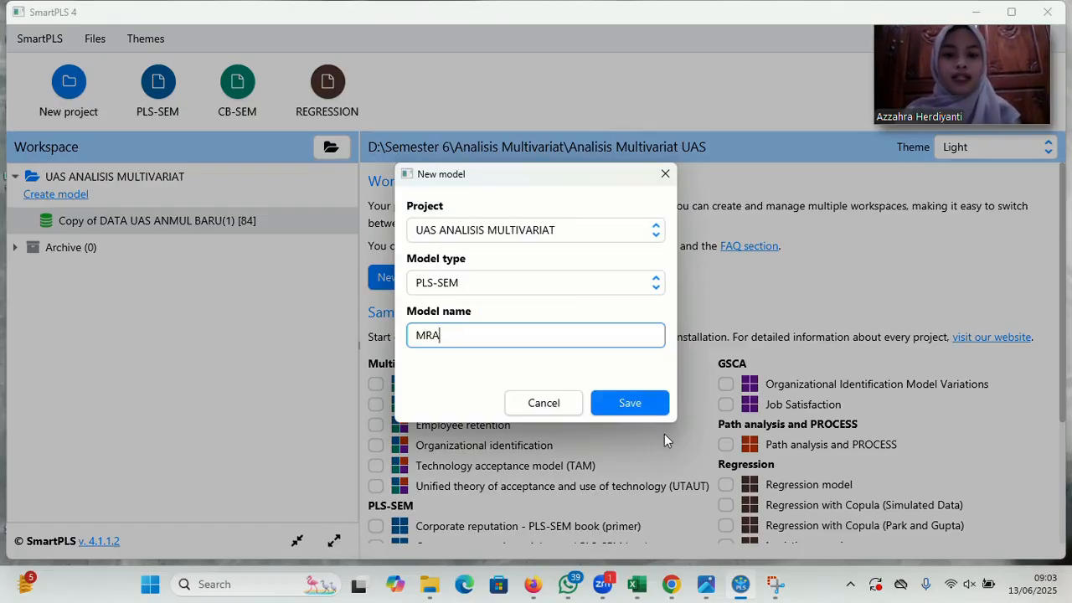
click(652, 406)
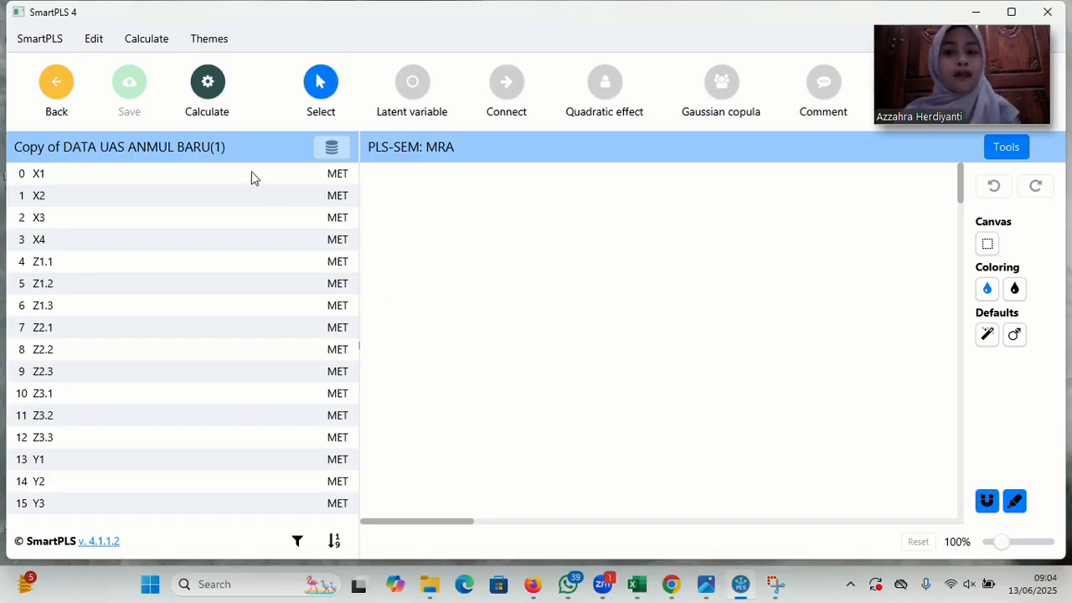
Add a latent variable named "Kepuasan Pelanggan (X)" with indicators X1 to X4 near the top of the canvas
mouse_move(234, 180)
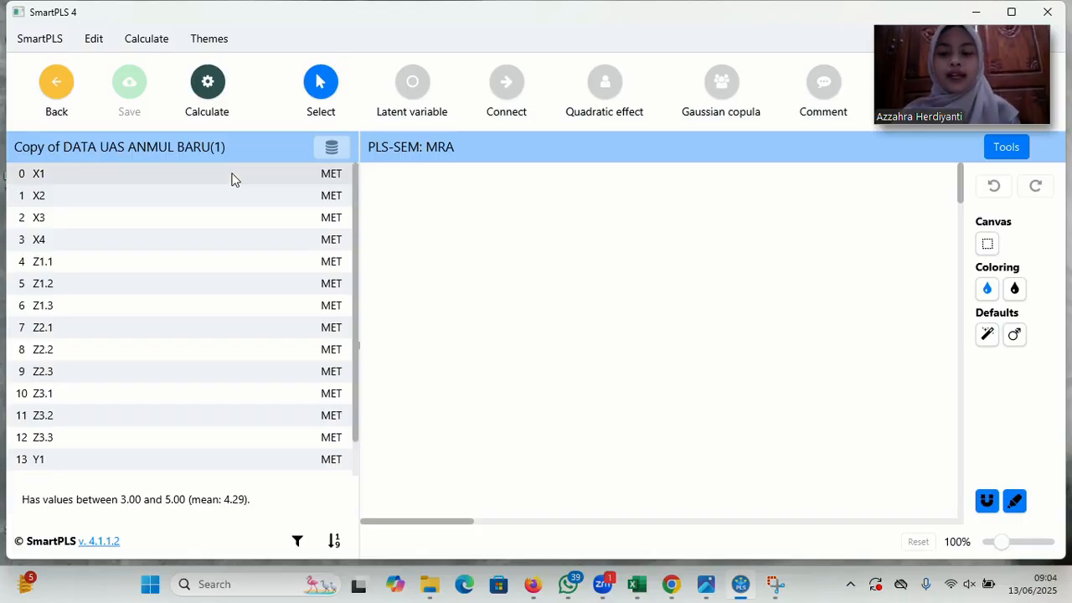
shift+click(191, 240)
drag(192, 240, 514, 239)
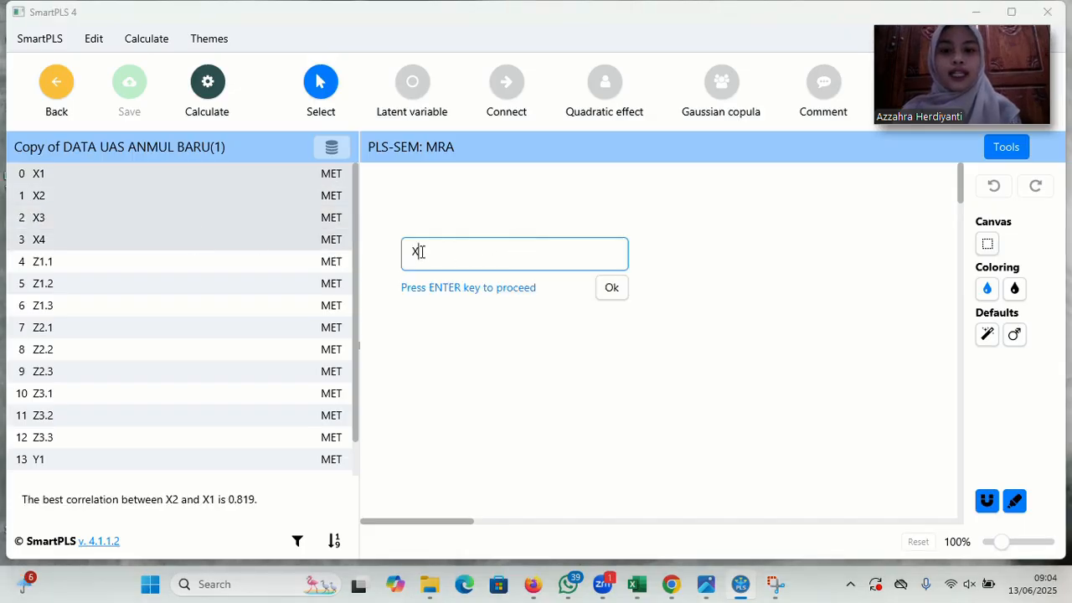
text(Kepuasan Pelanggan )
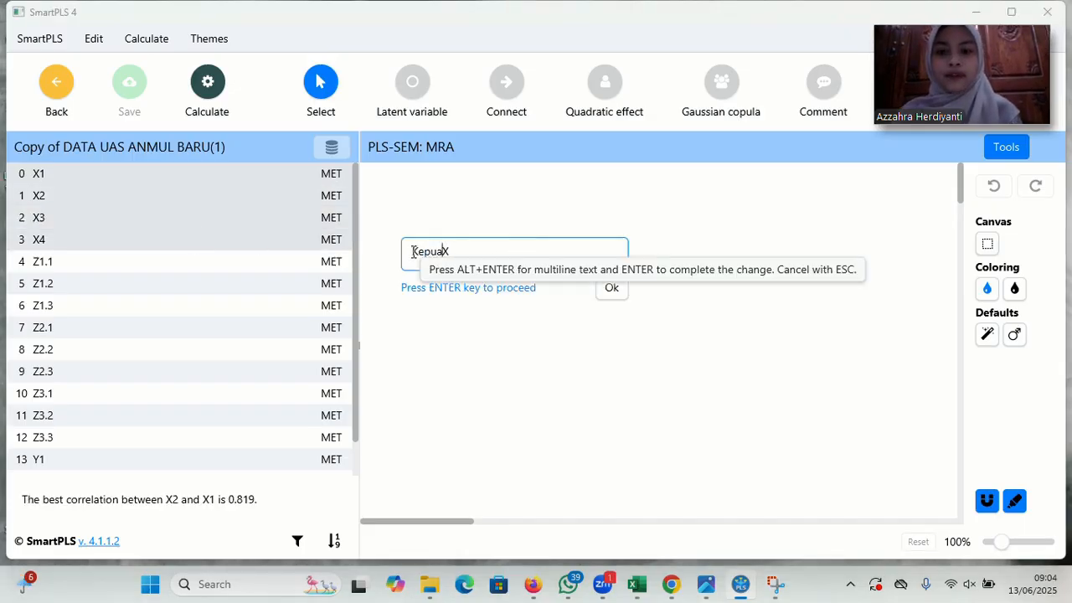
text(()
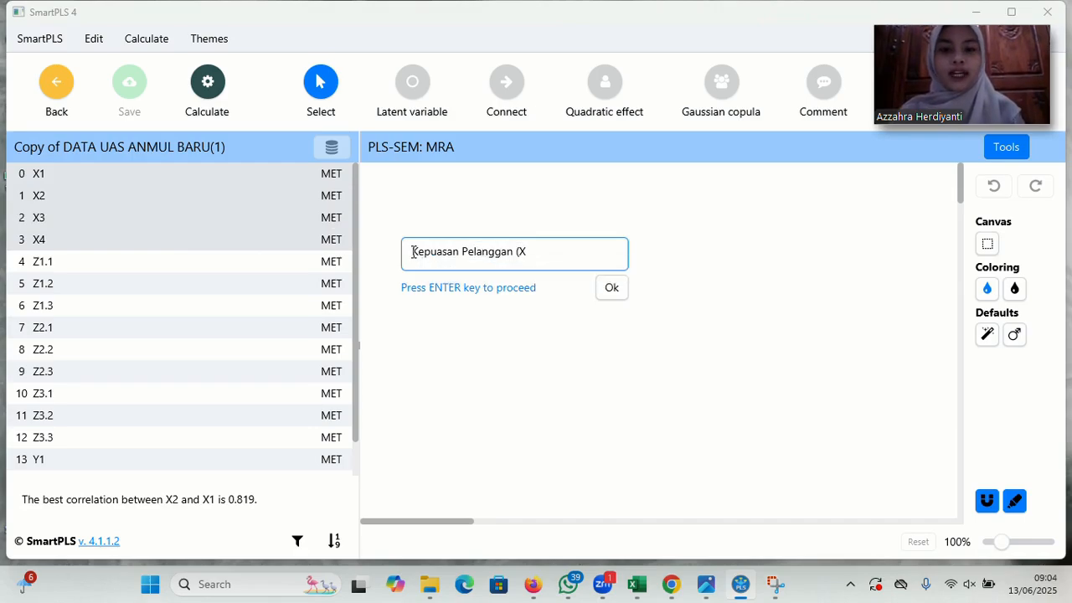
key(End)
text())
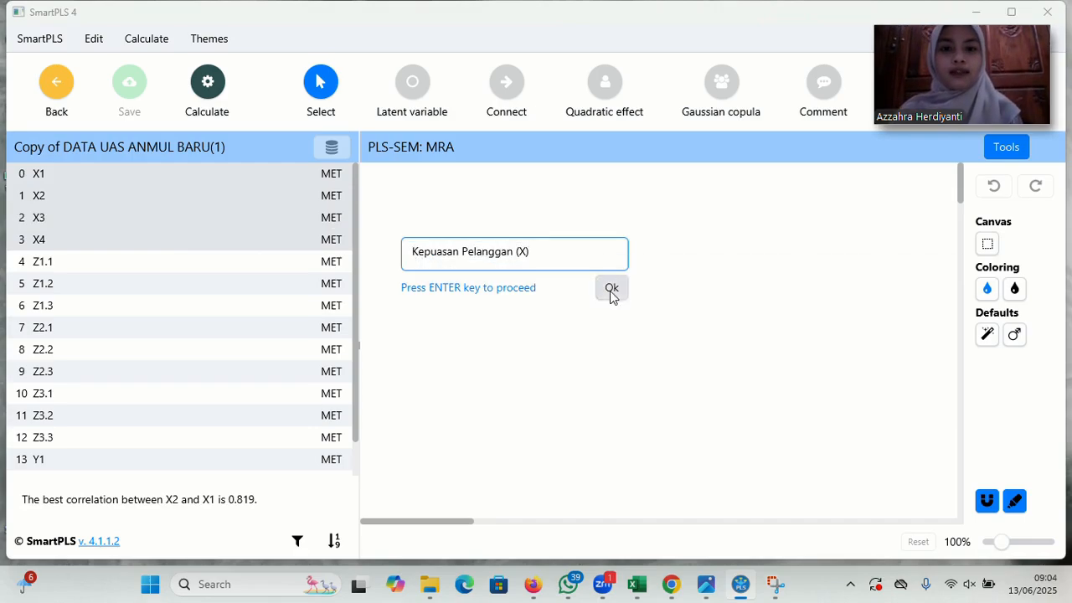
click(611, 289)
Align the indicators of Kepuasan Pelanggan (X) to the left of its construct
click(518, 228)
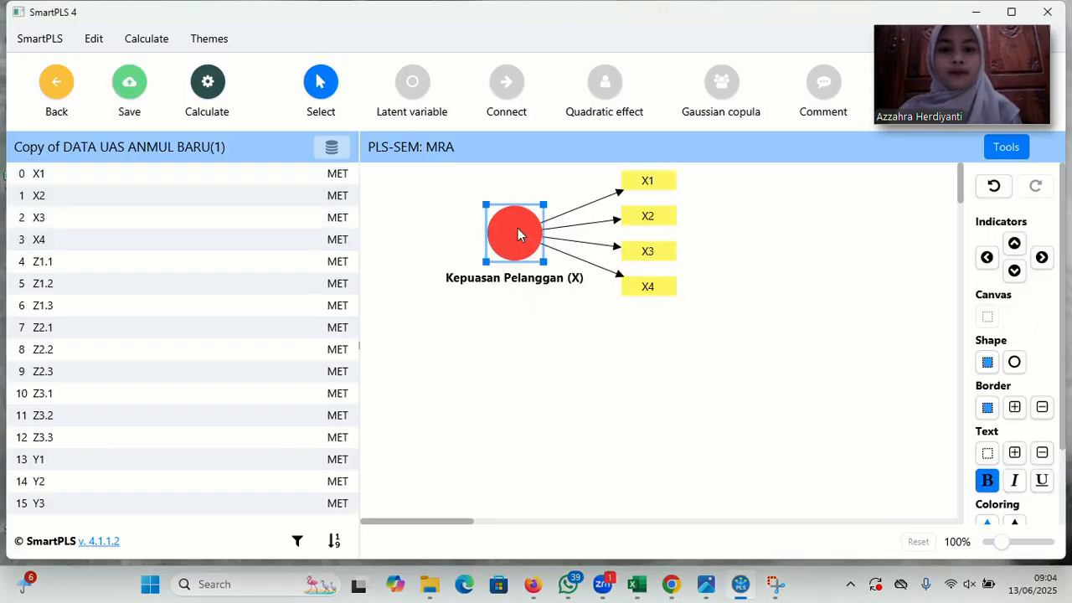
right_click(517, 228)
click(577, 468)
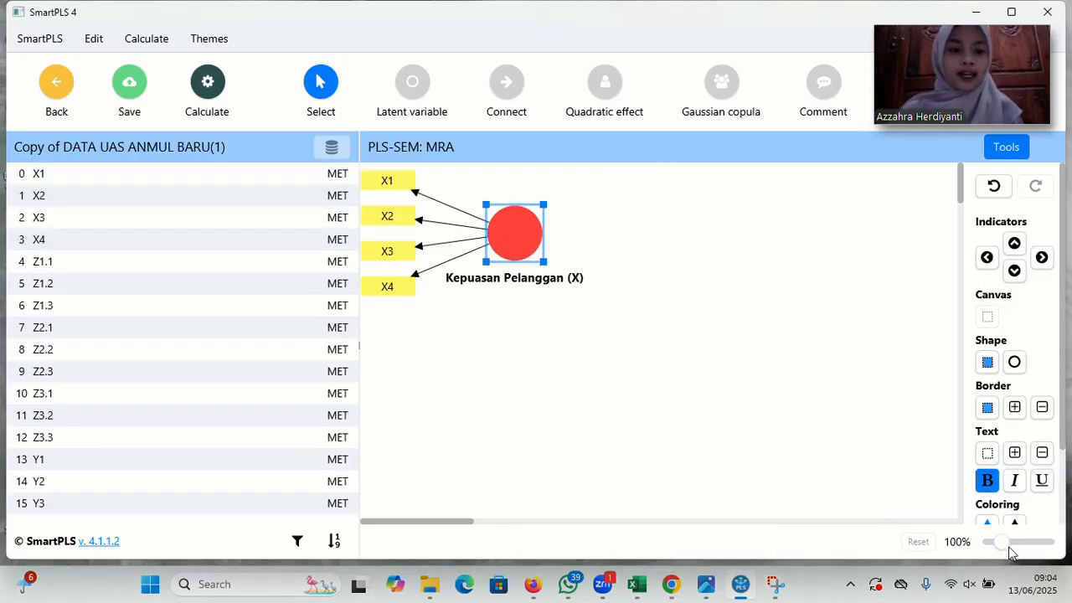
Add a latent variable named "Keandalan (Z1)" with indicators Z1.1 to Z1.3 below Kepuasan Pelanggan (X)
drag(1006, 546, 1001, 547)
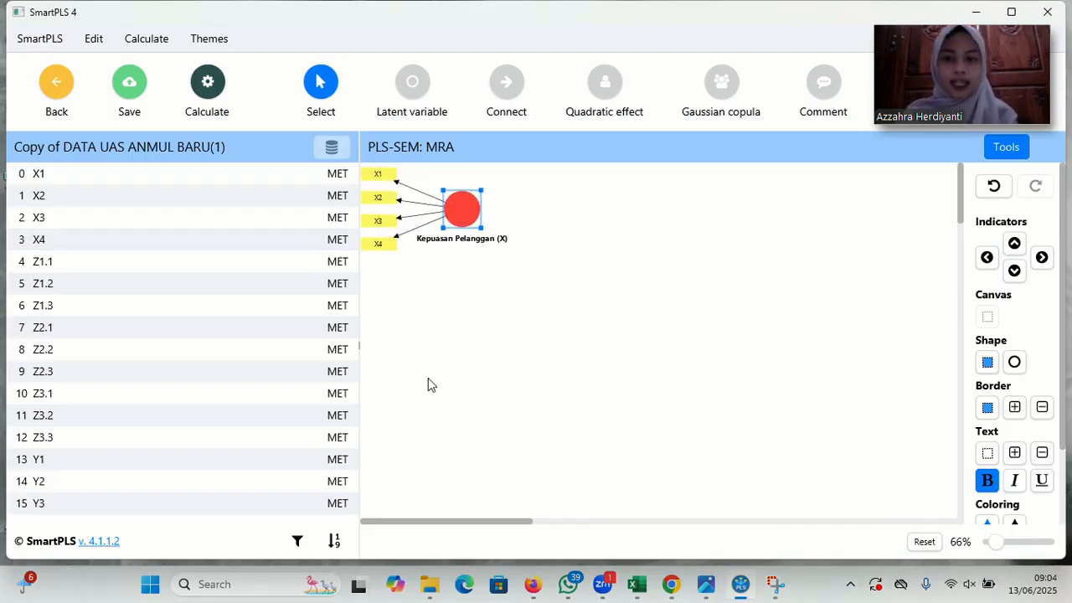
click(124, 271)
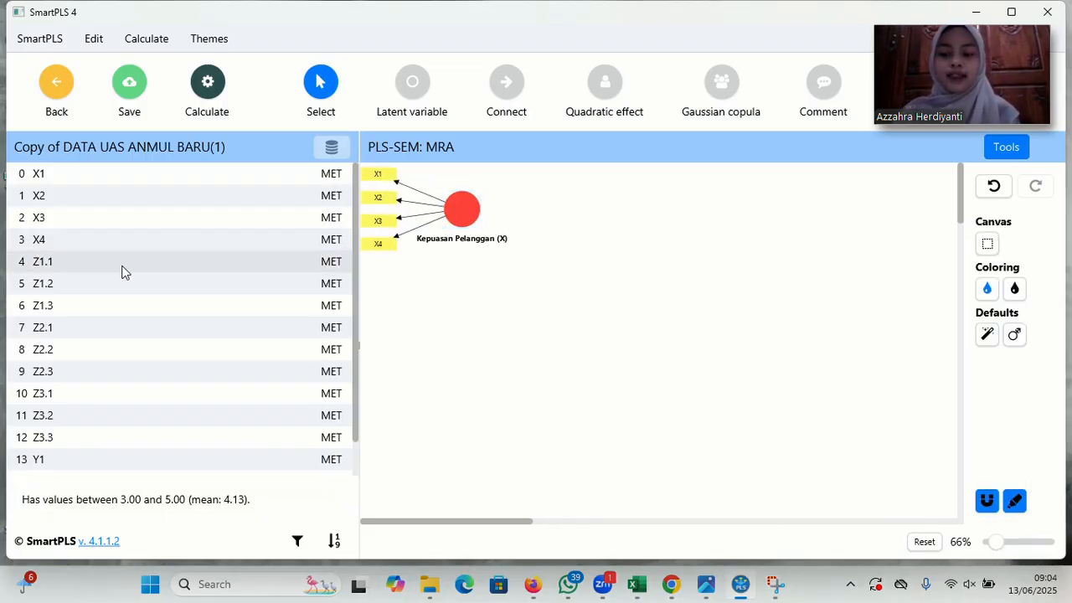
shift+click(94, 308)
drag(94, 309, 482, 355)
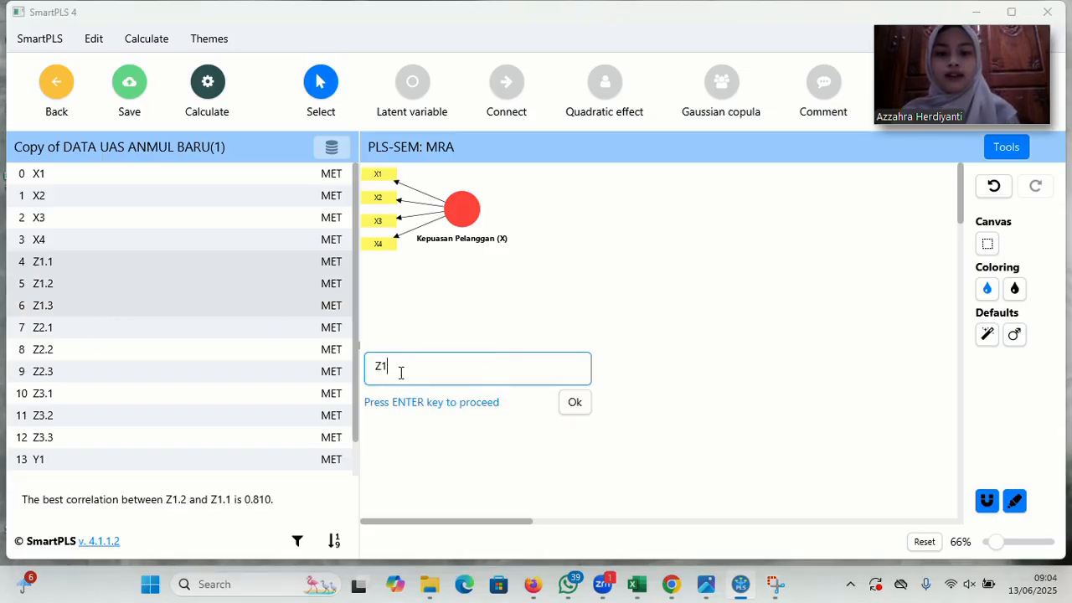
text(Keandalan (Z1)
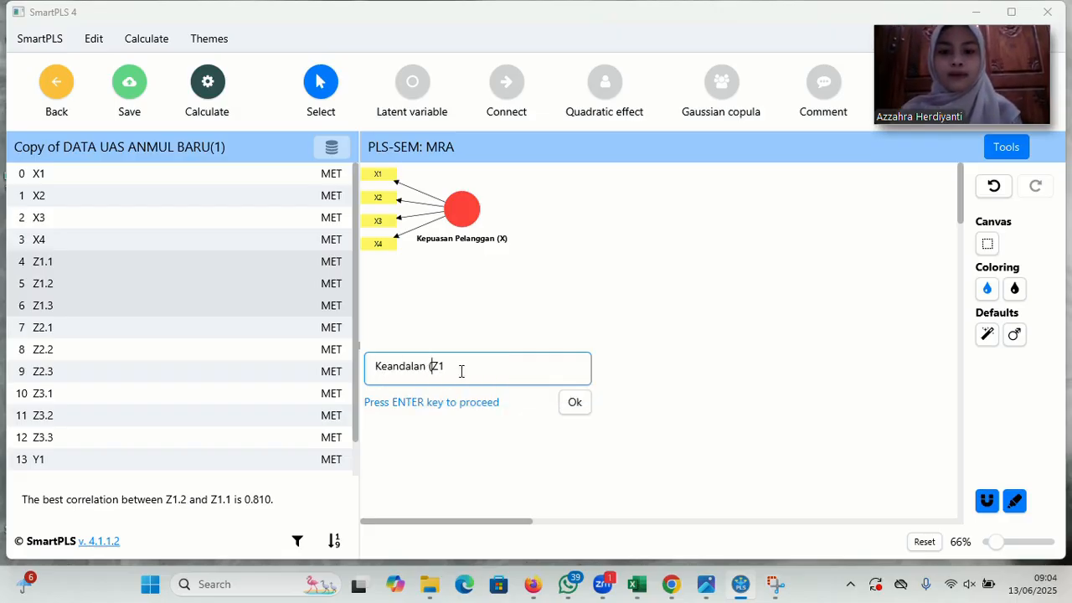
text())
click(576, 404)
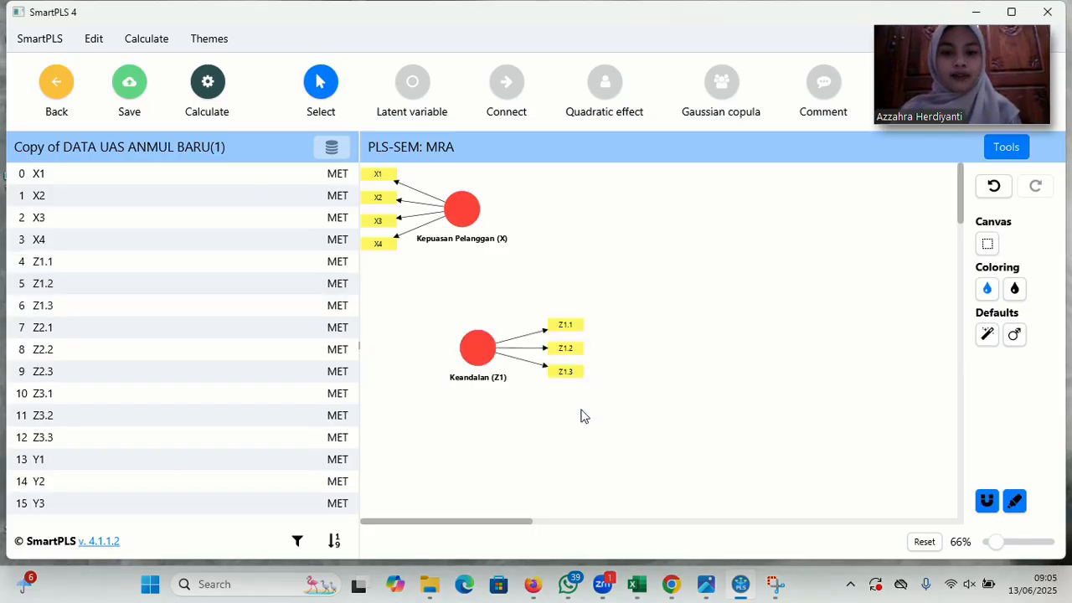
Align the indicators of Keandalan (Z1) below its construct
click(477, 344)
right_click(477, 344)
click(552, 486)
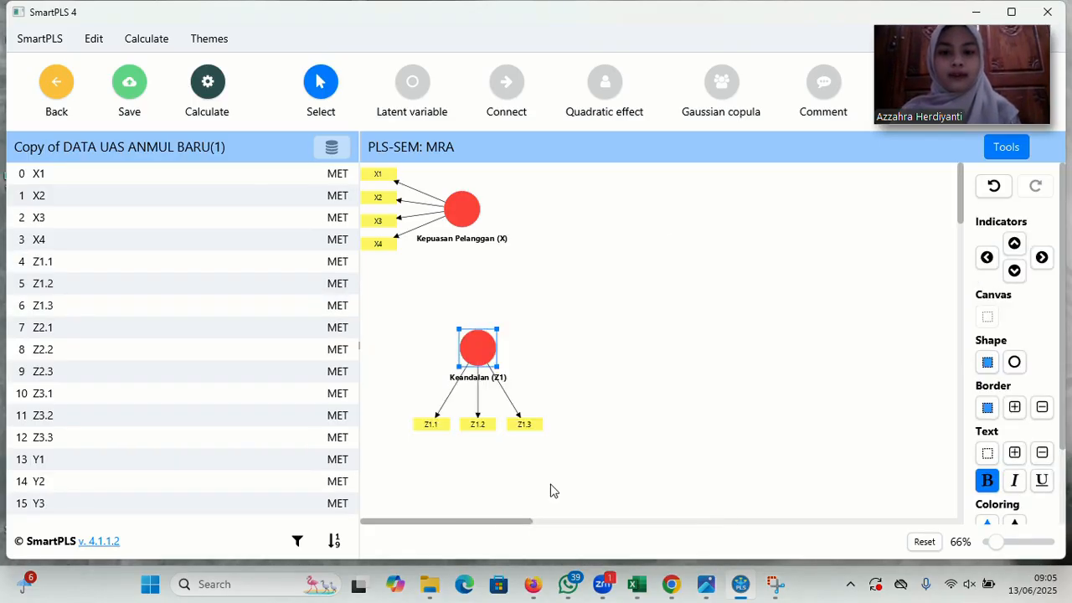
Add a latent variable named "Integritas (Z2)" with indicators Z2.1 to Z2.3 to the right of Keandalan (Z1), with its indicators aligned below
click(69, 333)
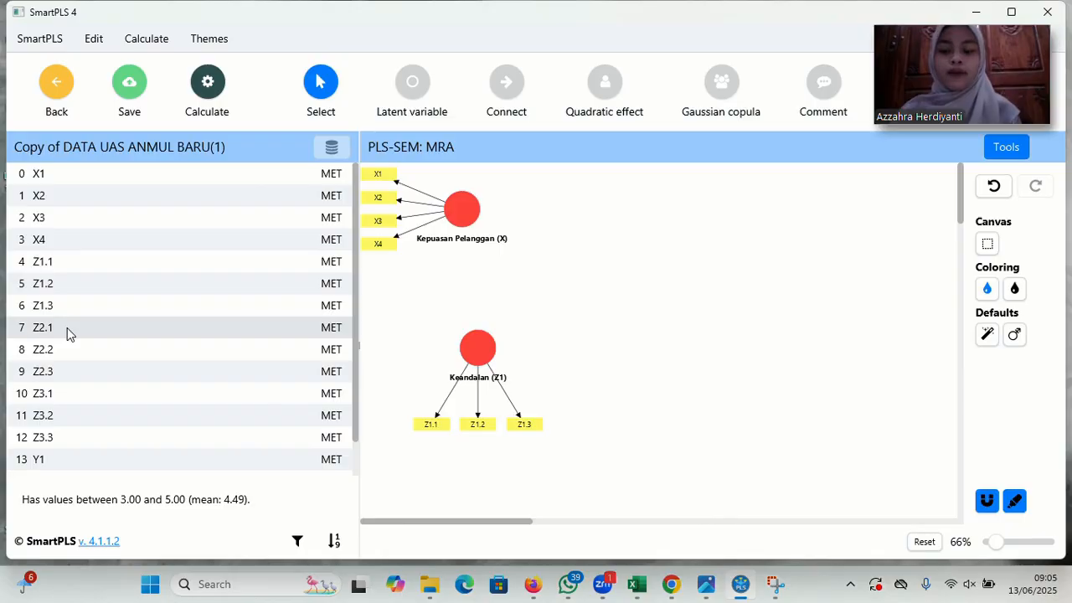
shift+click(58, 381)
drag(60, 375, 633, 364)
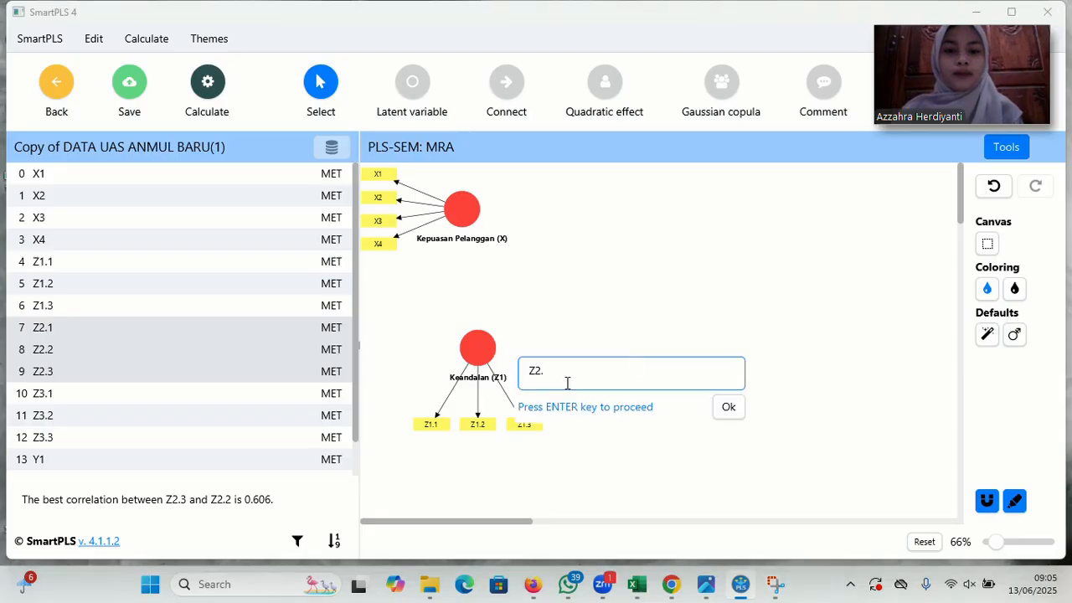
click(531, 372)
text(Integrital ()
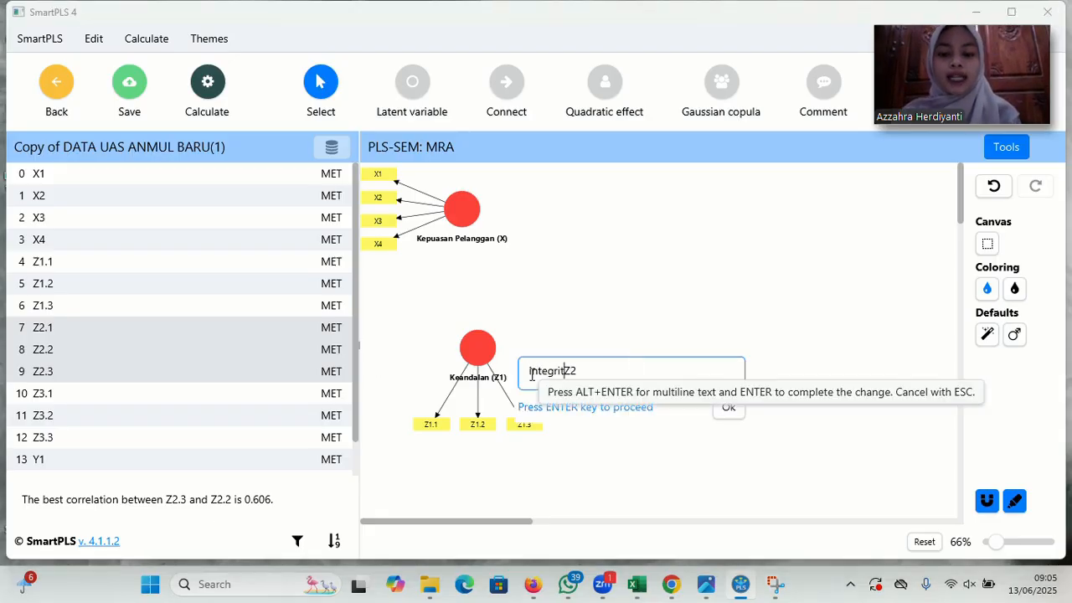
key(End)
text())
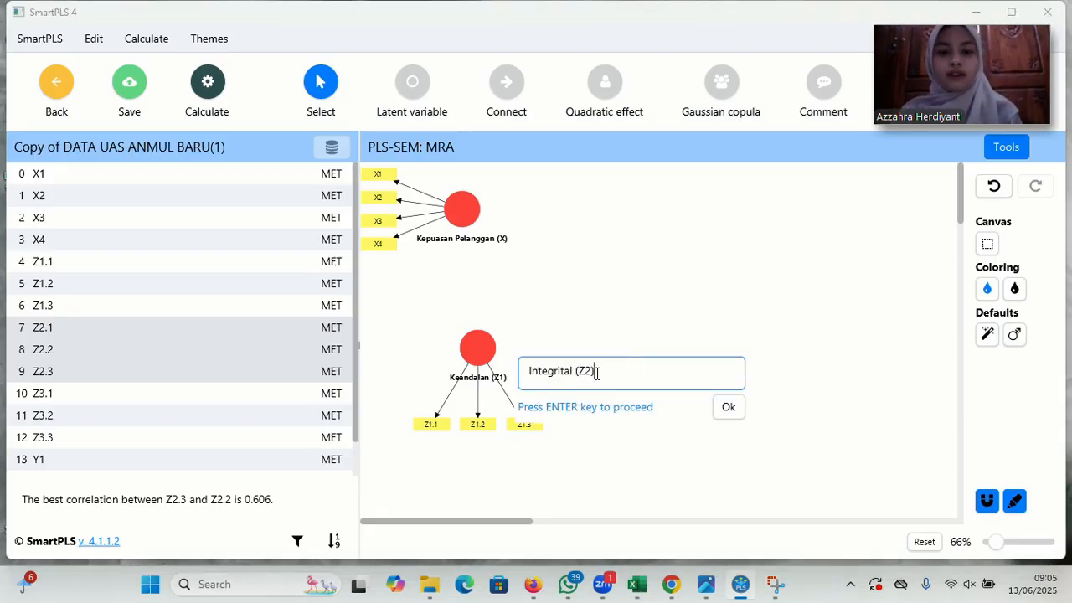
click(727, 408)
right_click(630, 351)
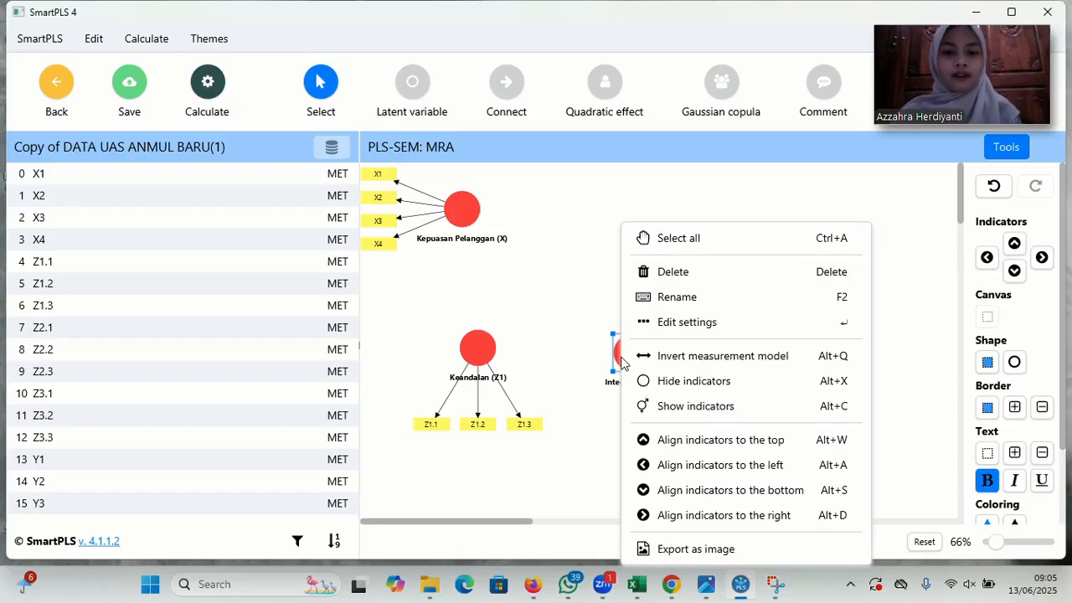
click(689, 493)
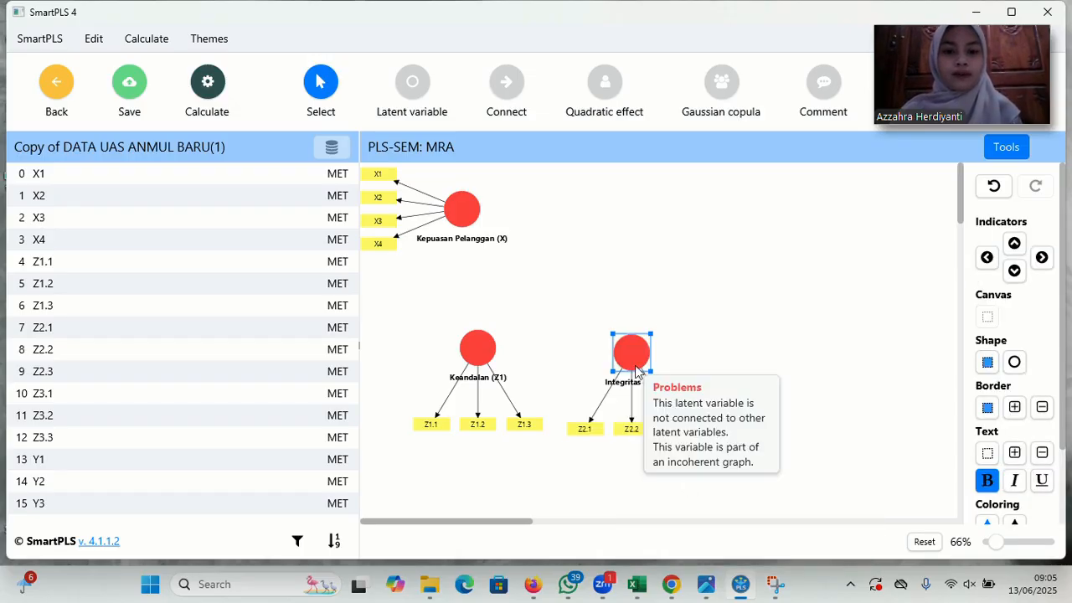
Add a latent variable named "Kompetensi (Z3)" with indicators Z3.1 to Z3.3 to the right of Integritas (Z2), with its indicators aligned below
click(94, 394)
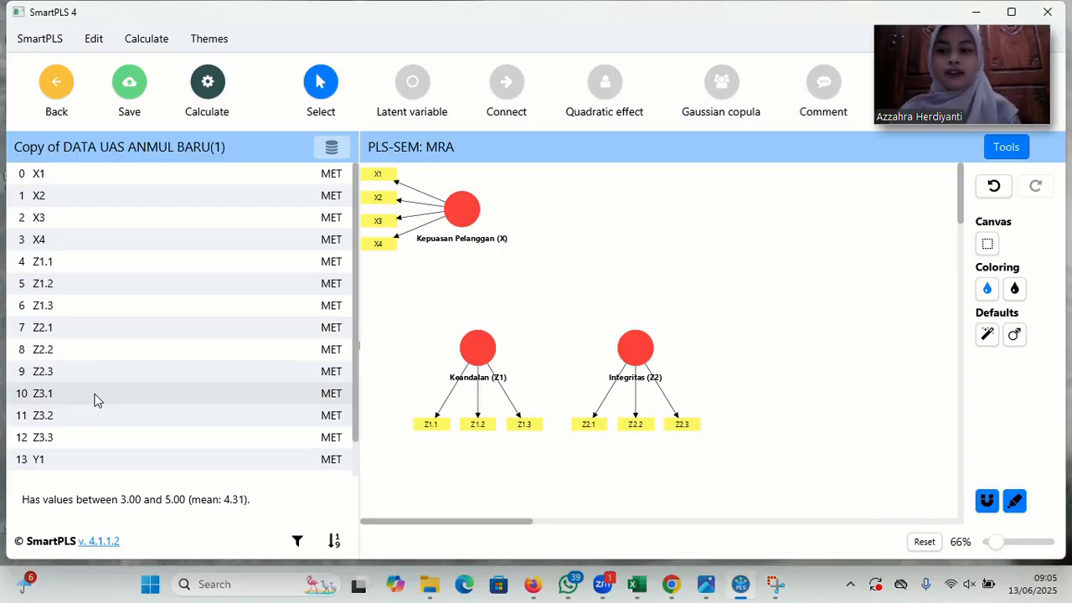
shift+click(81, 440)
drag(725, 383, 793, 359)
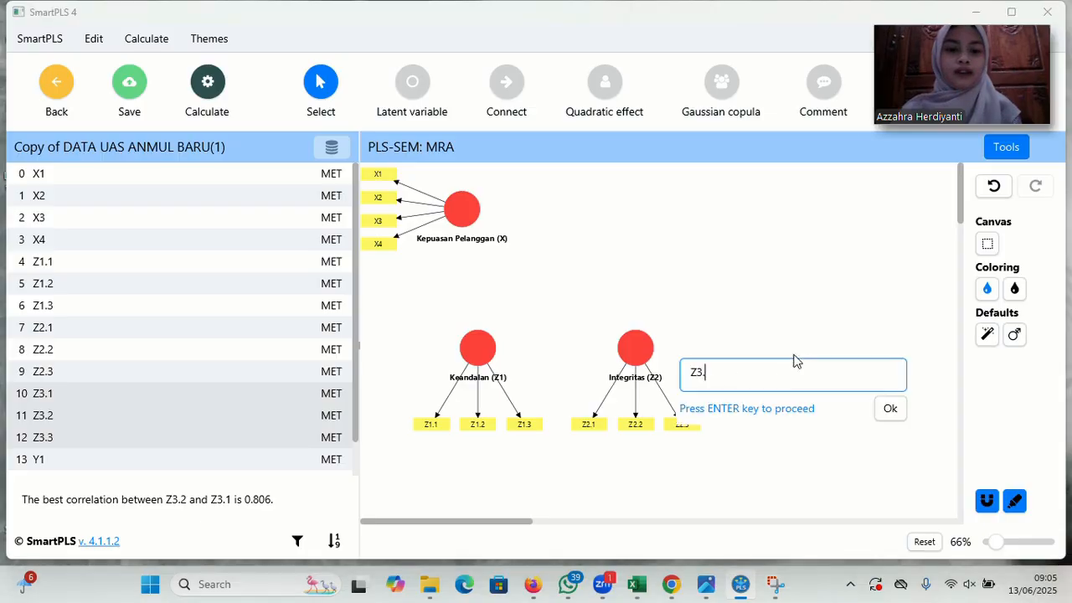
click(691, 370)
text(Kompetensi ()
click(778, 370)
text())
click(896, 414)
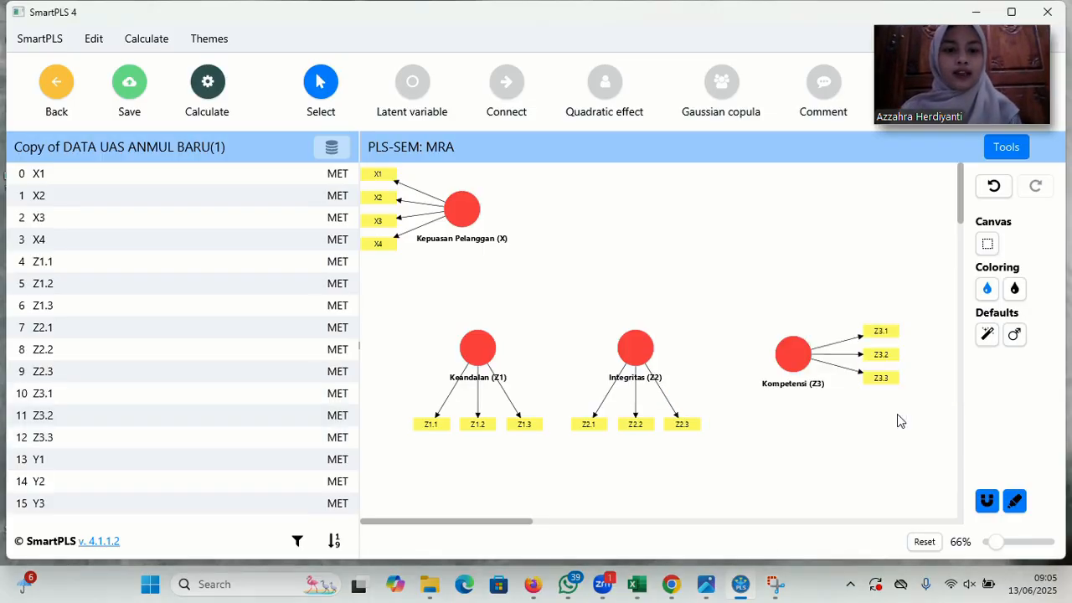
click(791, 354)
right_click(792, 353)
click(842, 490)
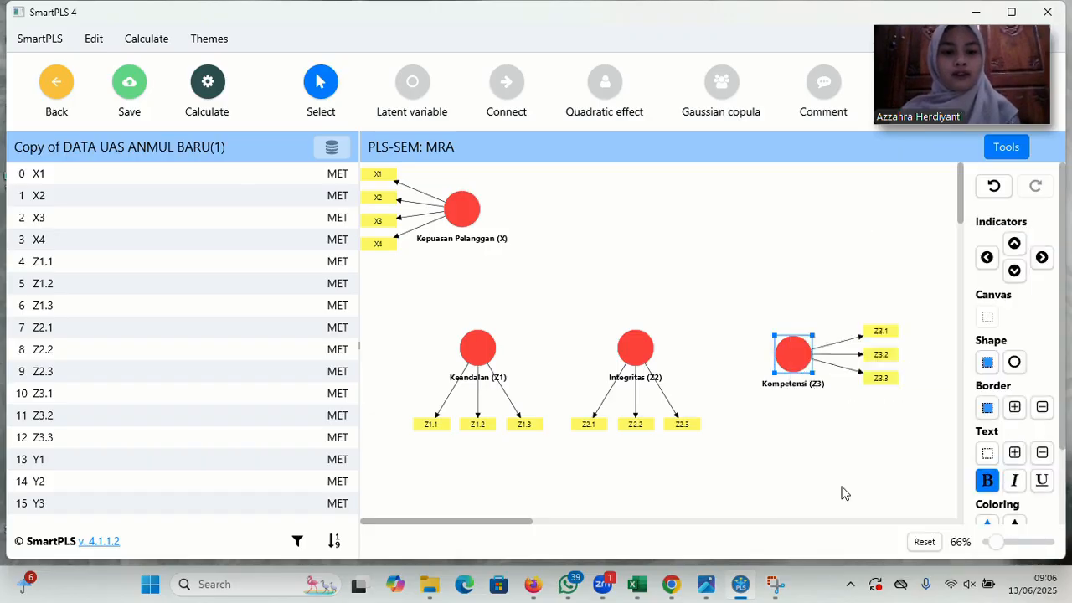
Shift Kepuasan Pelanggan (X) to the right and add a latent variable named "Loyalitas Pelanggan (Y)" with indicators Y1 to Y3 level with it
drag(465, 212, 539, 209)
click(84, 453)
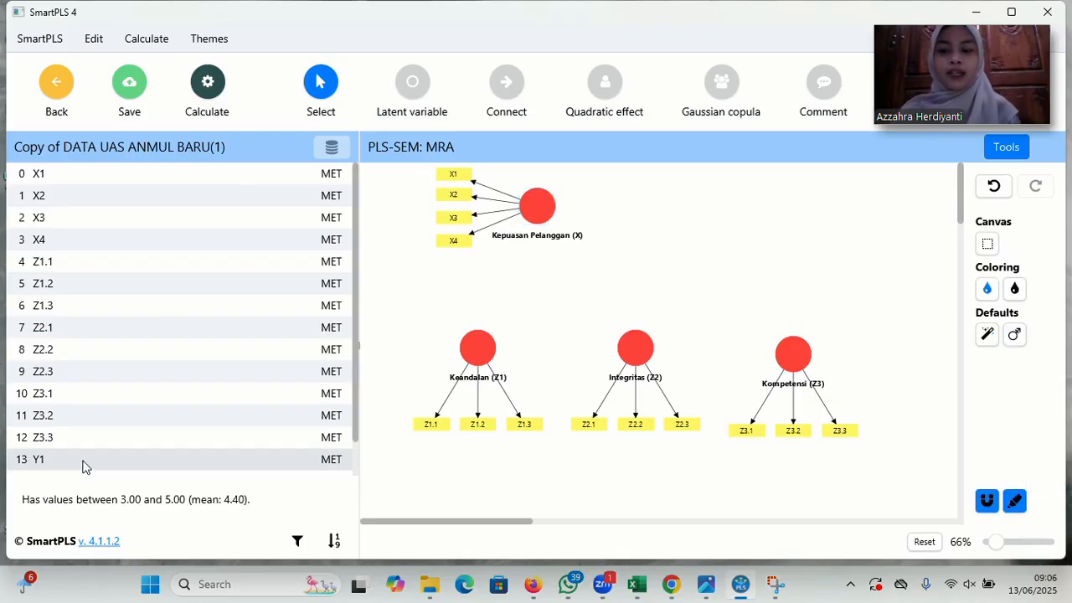
drag(354, 356, 364, 472)
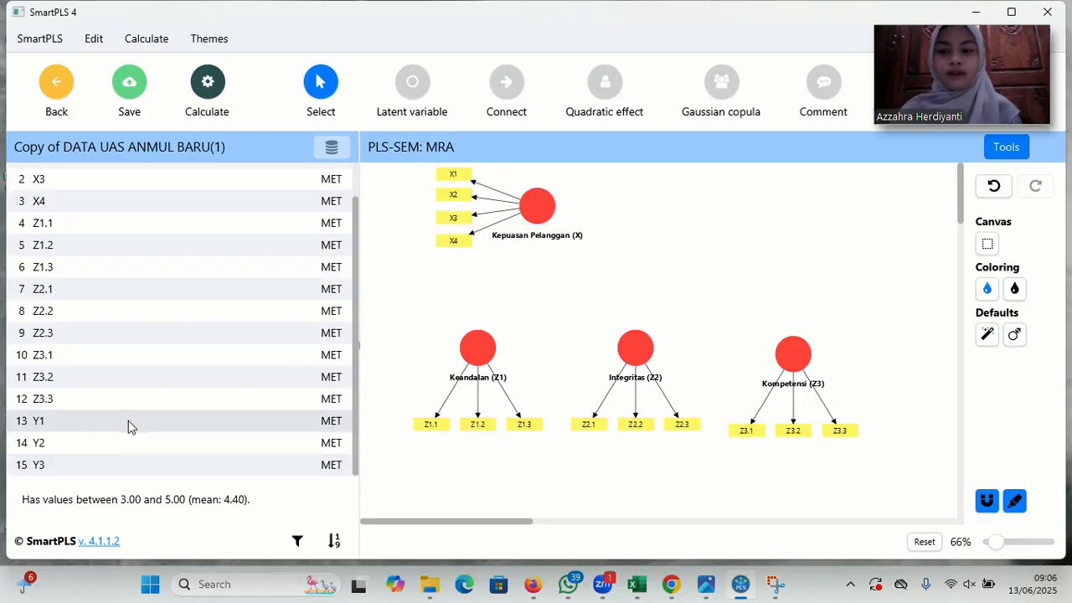
shift+click(109, 467)
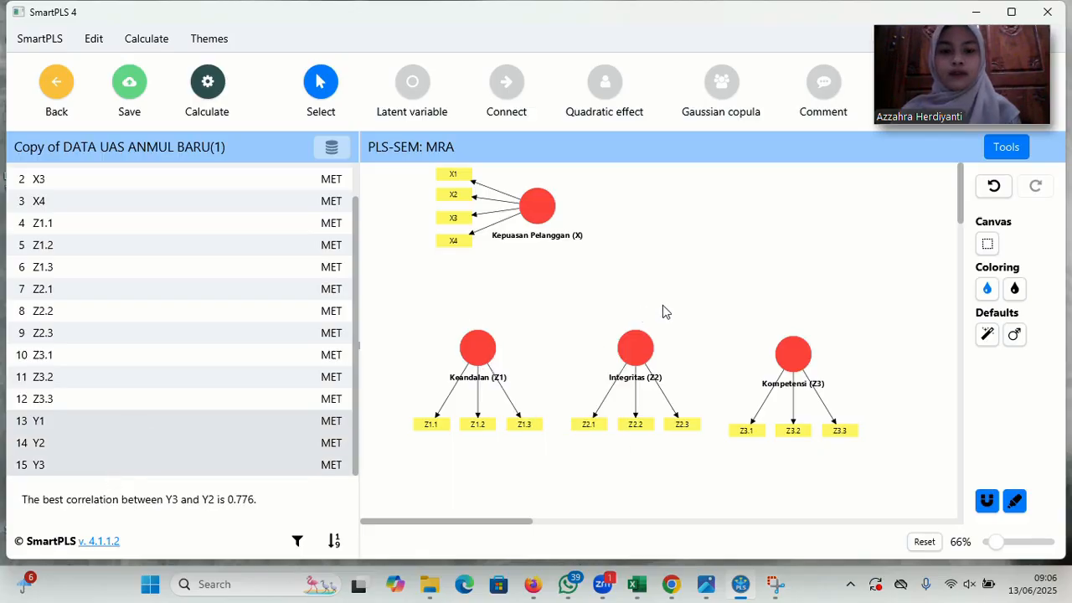
drag(242, 454, 750, 215)
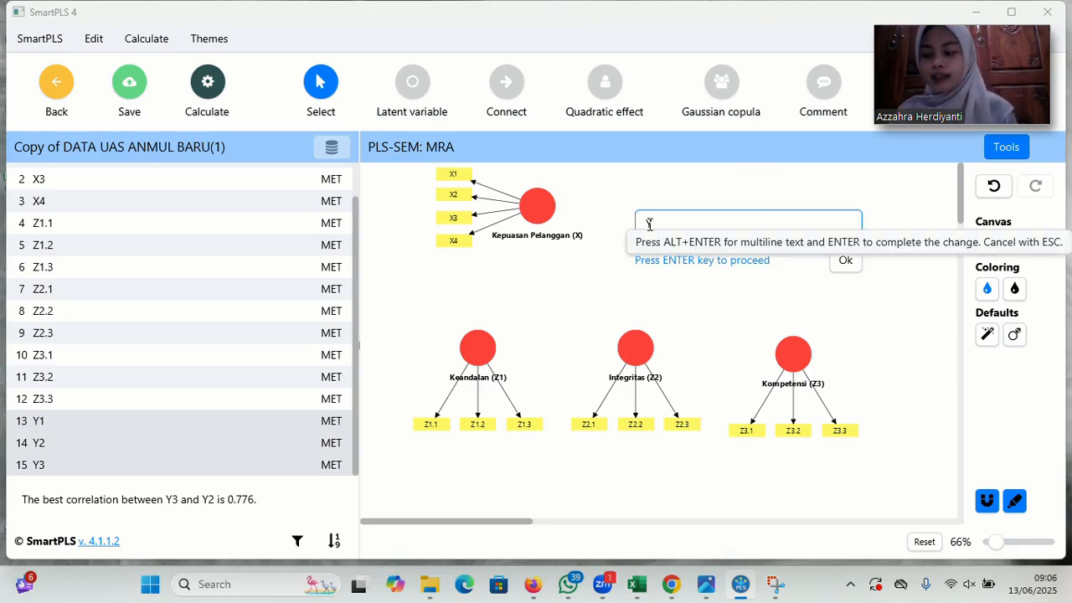
text(Loyalitas Pelanggan )
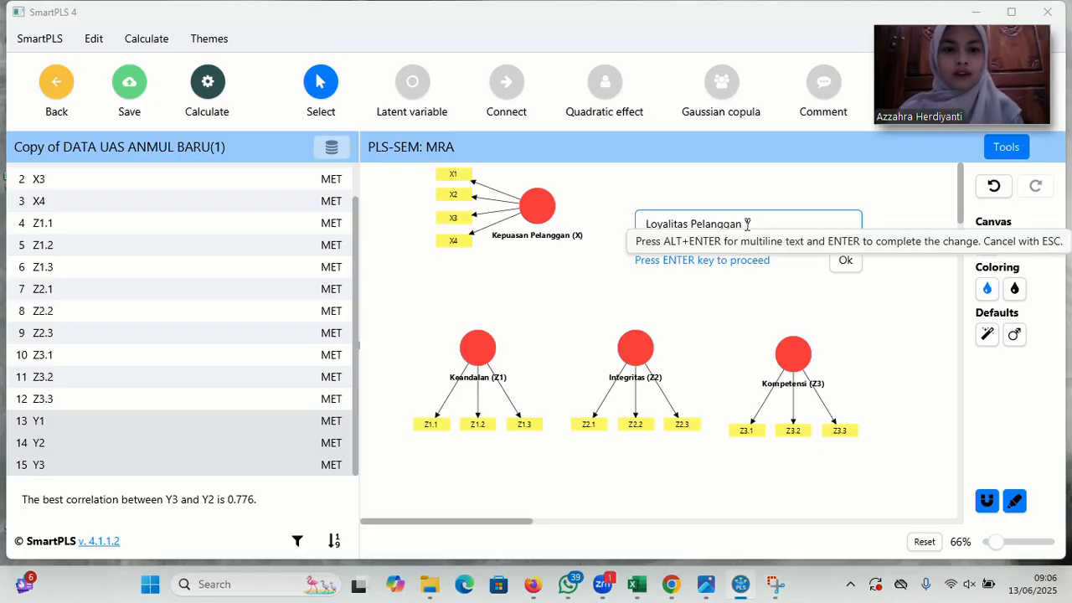
text((Y)
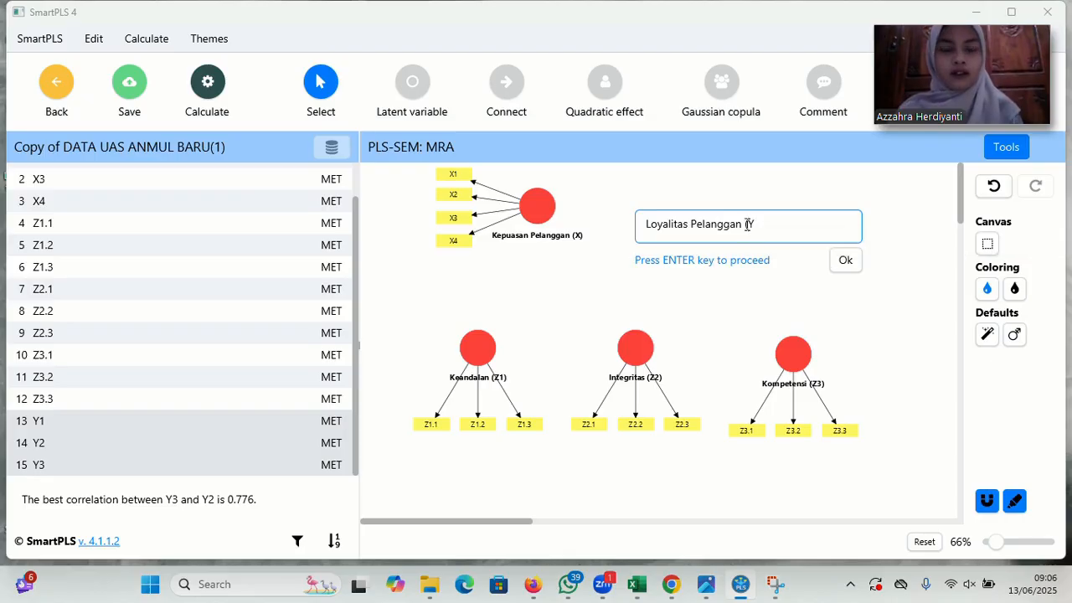
click(851, 265)
click(533, 209)
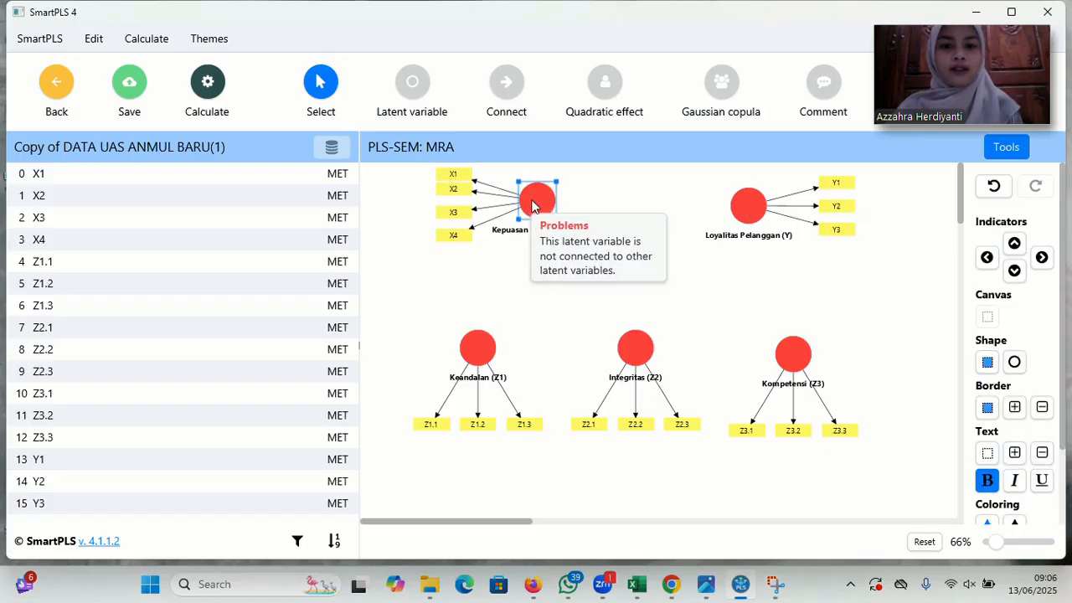
mouse_move(744, 209)
mouse_down()
mouse_move(716, 217)
mouse_move(737, 208)
mouse_up()
Add a latent variable named "Kepercayaan Pelanggan (Z)" with all indicators from Z1.1 to Z3.3 above Integritas (Z2)
click(81, 265)
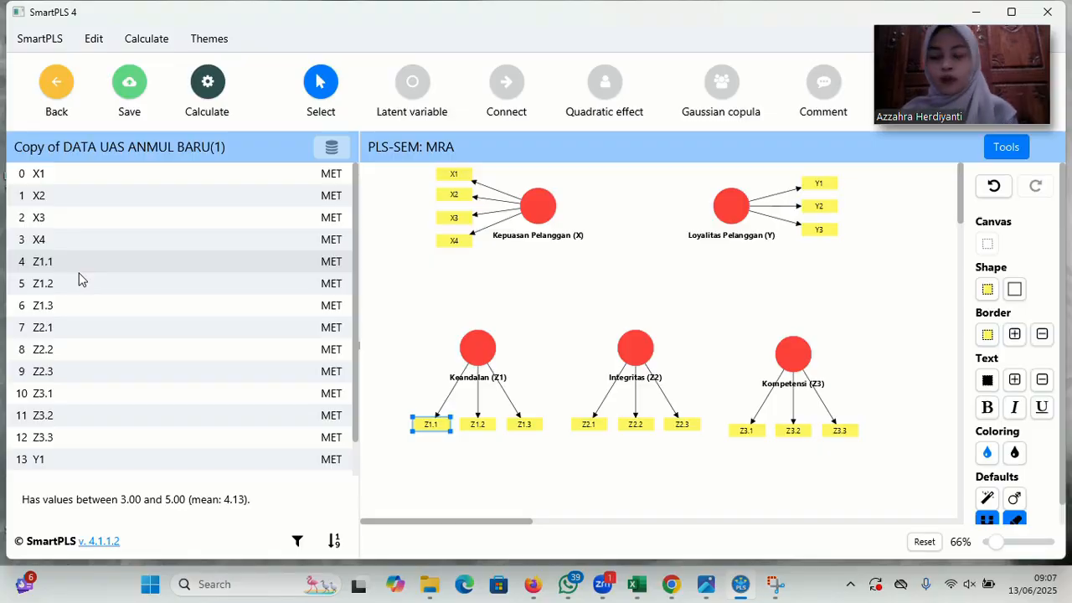
shift+click(80, 437)
drag(80, 437, 636, 280)
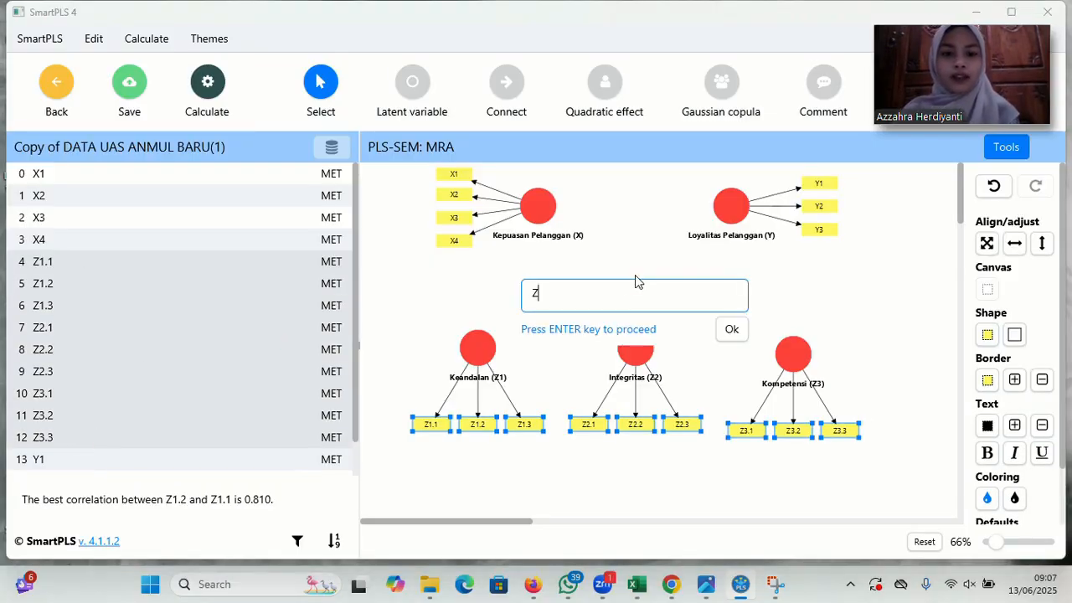
text(Kepercayaan P)
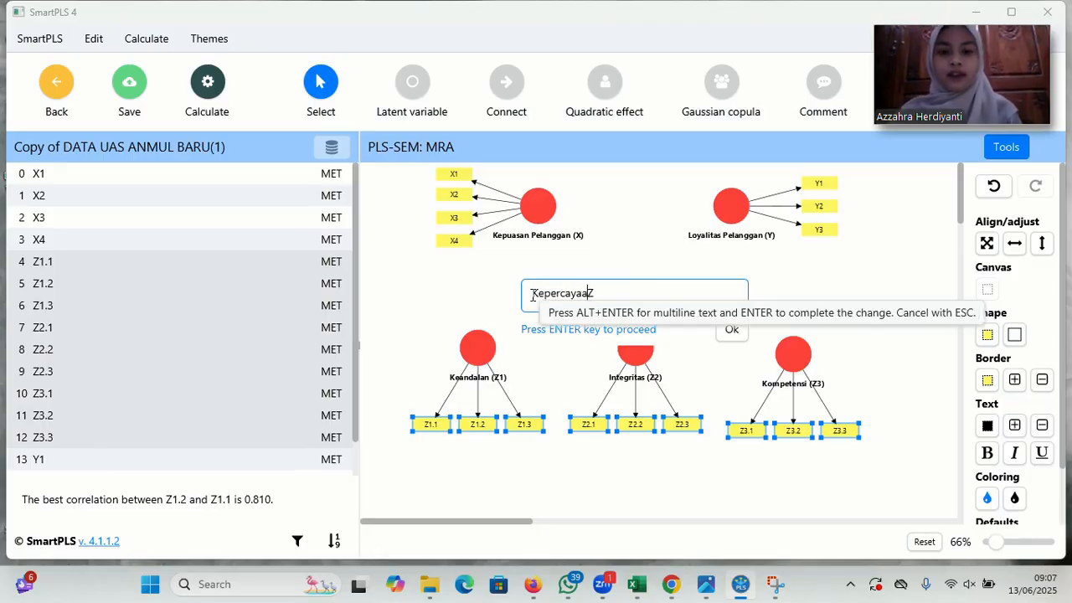
text(elanggan (Z)
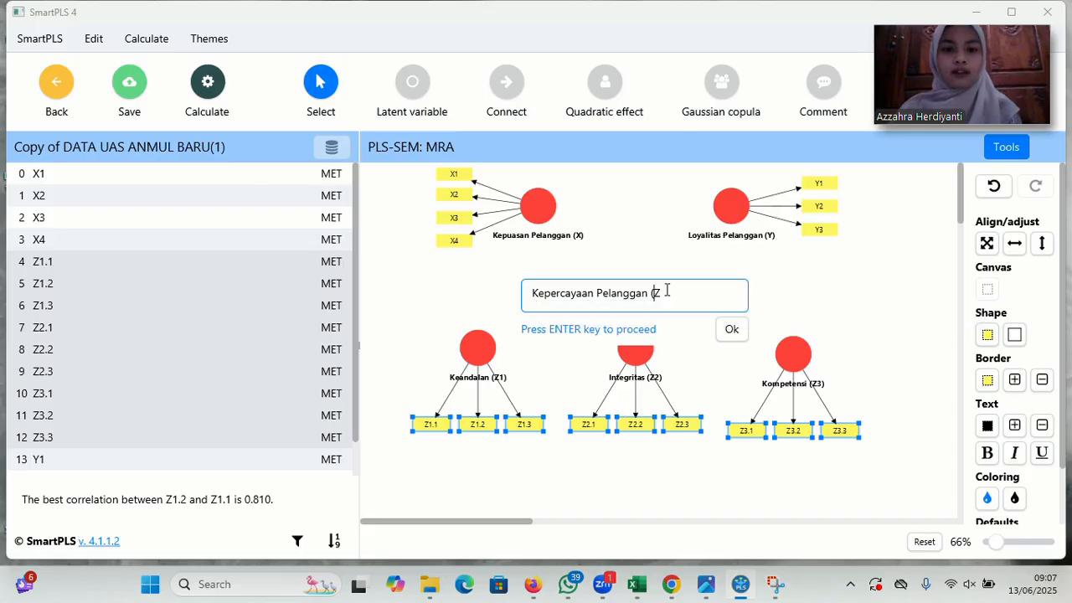
text())
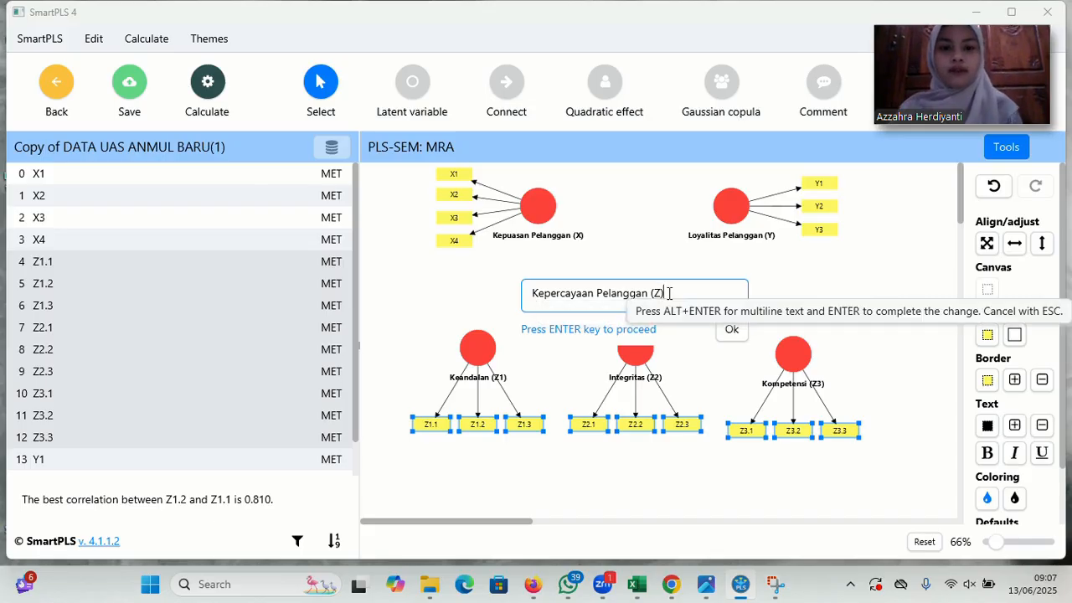
click(731, 329)
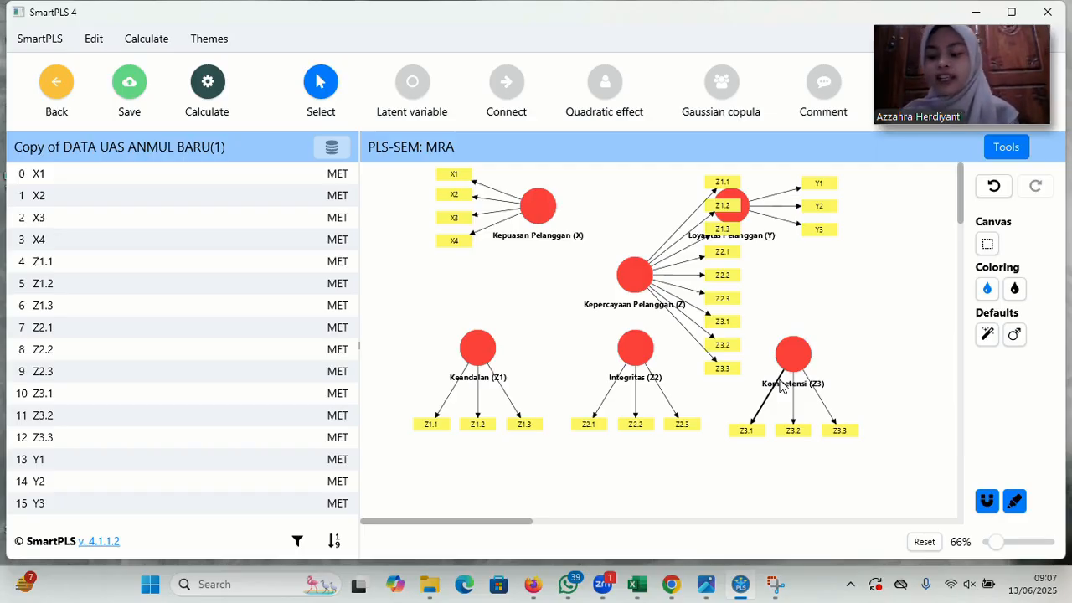
Hide the indicators of Kepercayaan Pelanggan (Z)
click(631, 284)
right_click(632, 288)
click(680, 381)
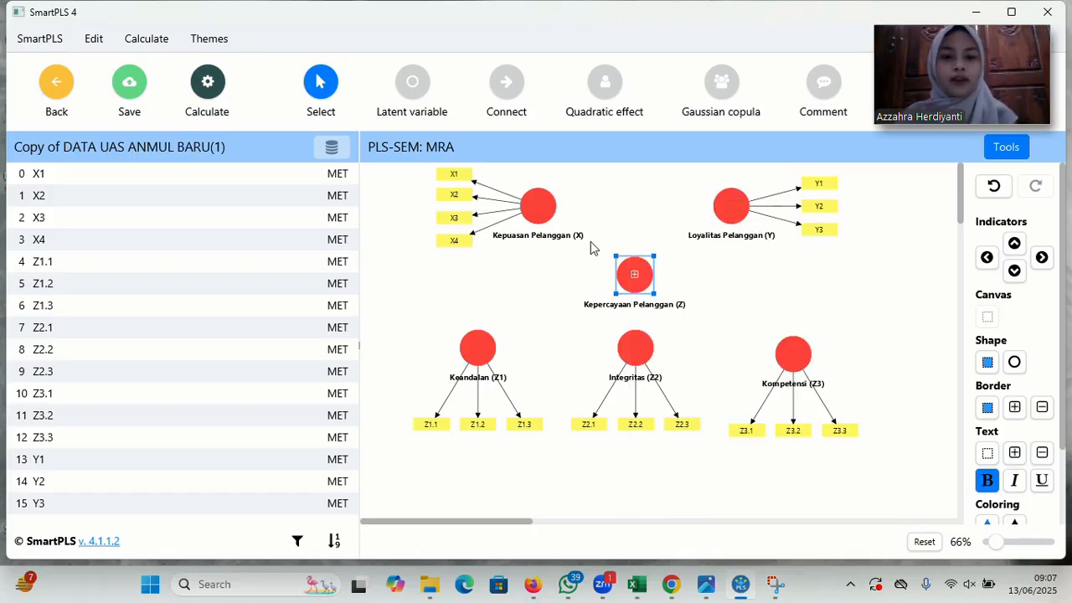
Connect Keandalan (Z1), Integritas (Z2) and Kompetensi (Z3) each with a path leading to Kepercayaan Pelanggan (Z)
click(508, 92)
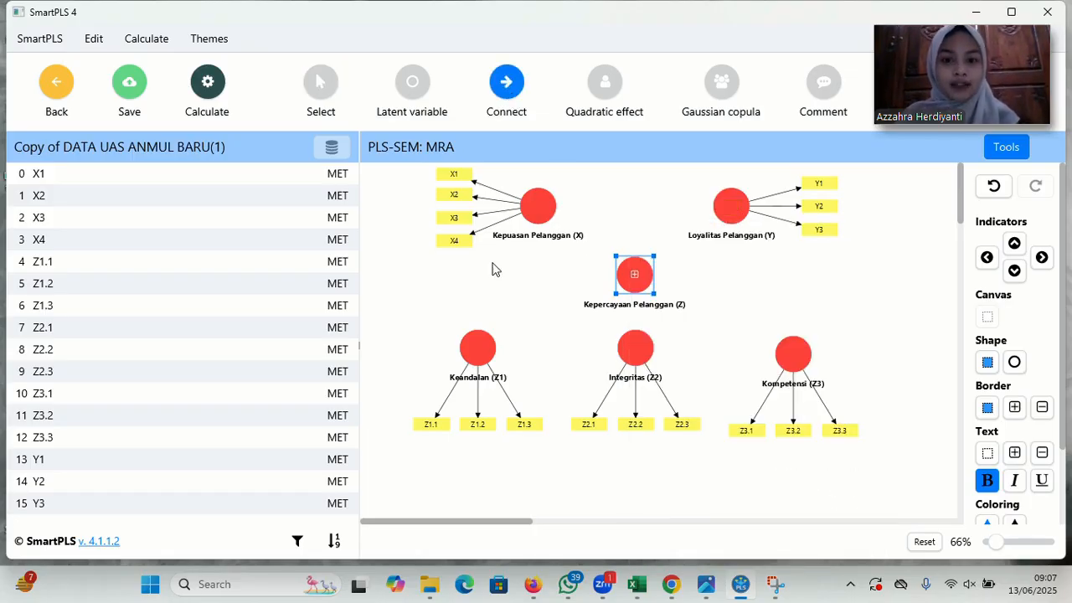
click(479, 348)
click(626, 280)
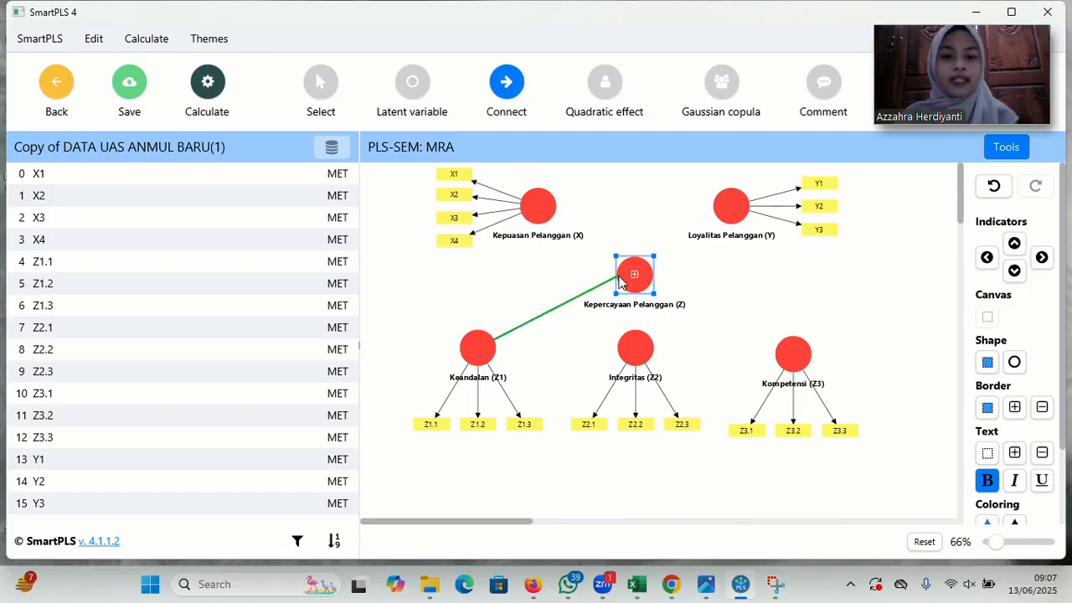
click(636, 346)
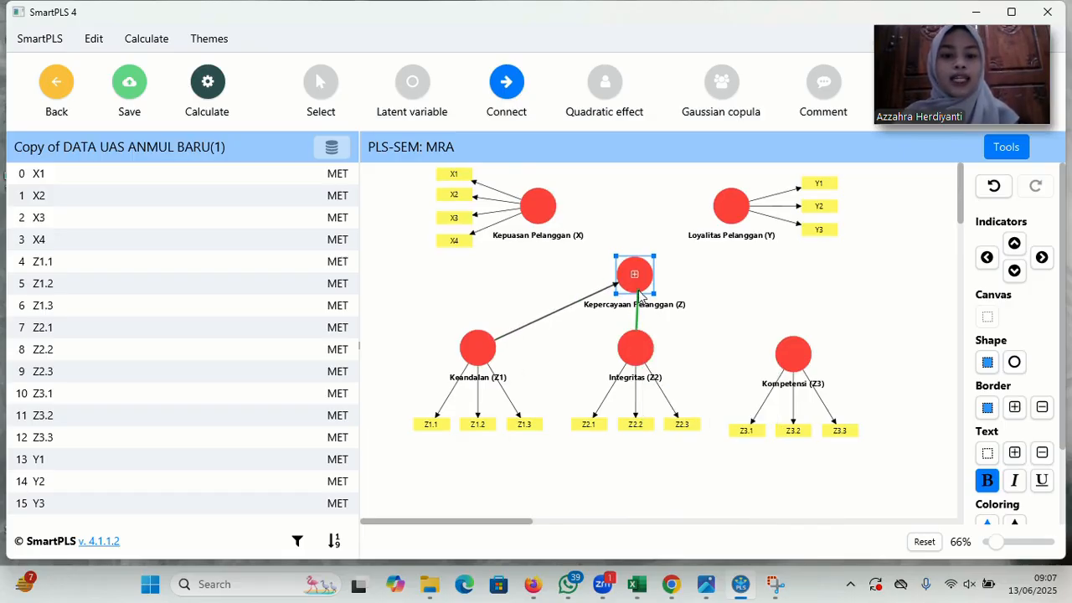
click(635, 269)
click(785, 352)
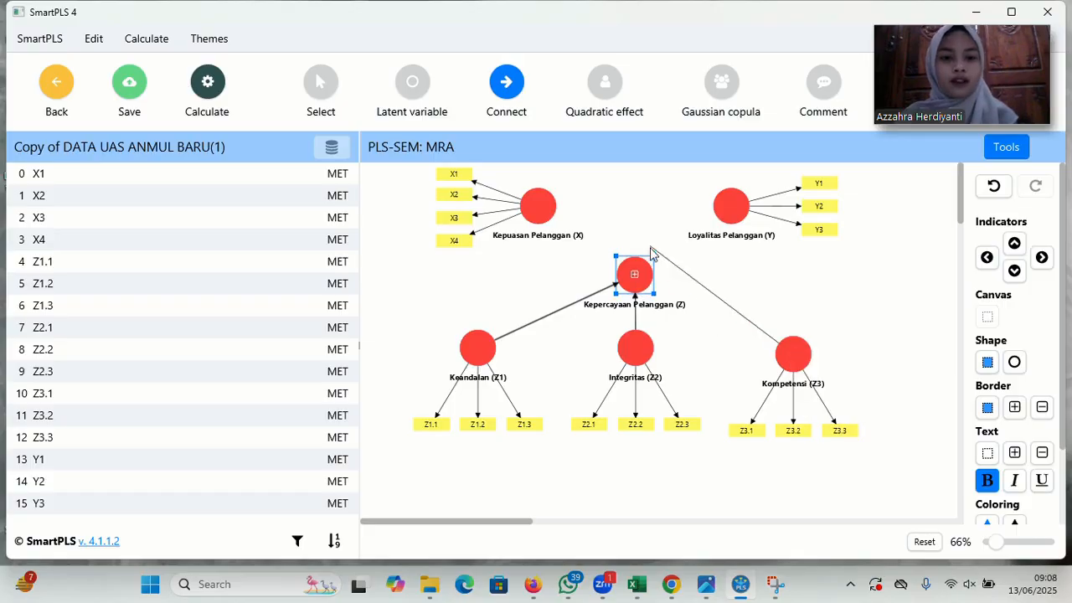
click(649, 283)
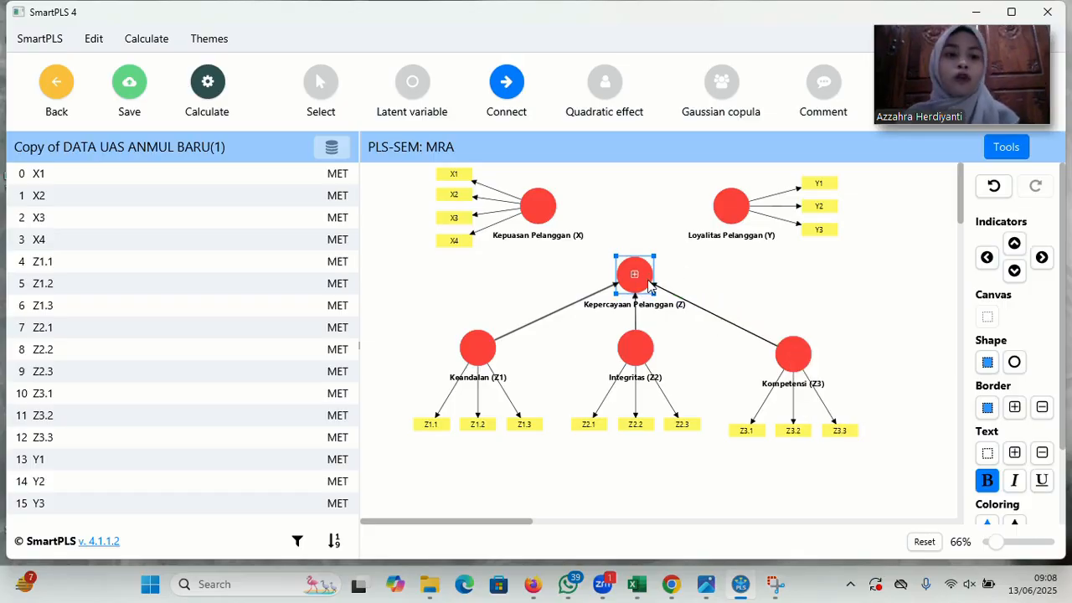
Connect Kepuasan Pelanggan (X) to Loyalitas Pelanggan (Y) and link Kepercayaan Pelanggan (Z) to that path as a moderator
click(540, 208)
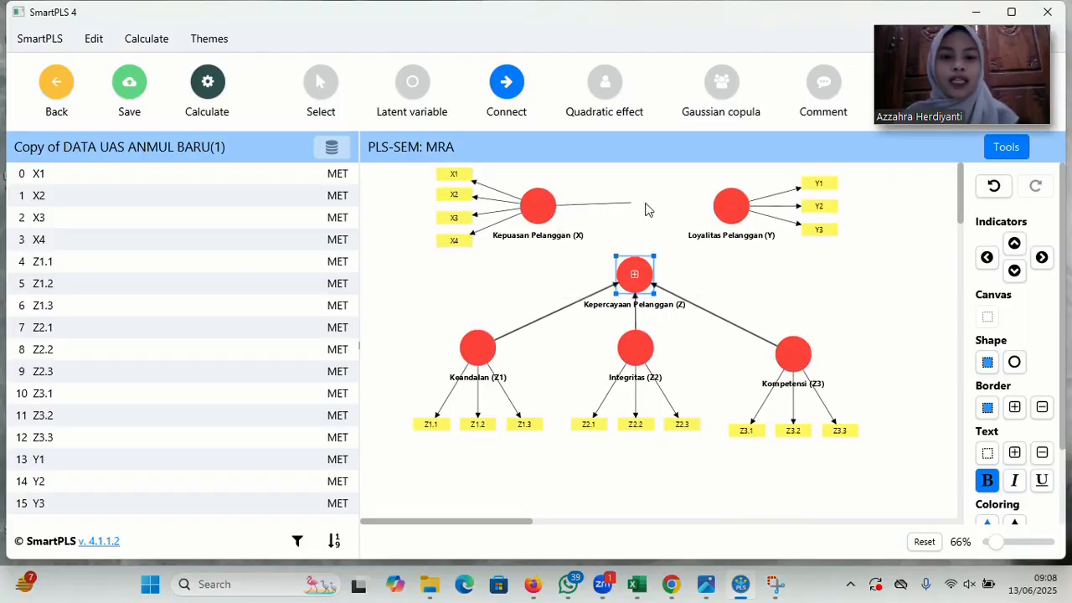
click(731, 211)
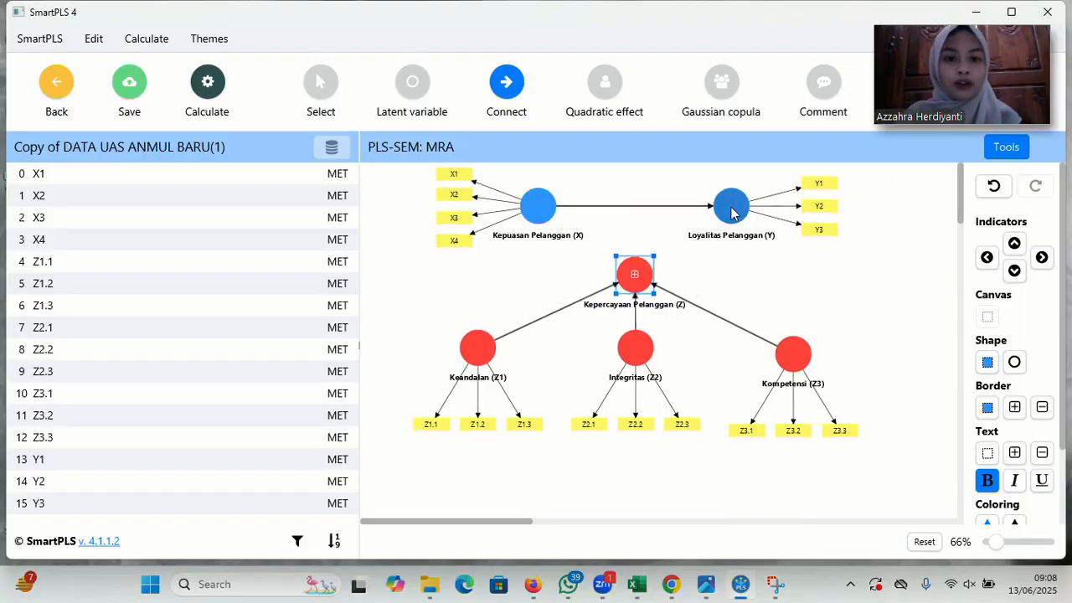
click(636, 267)
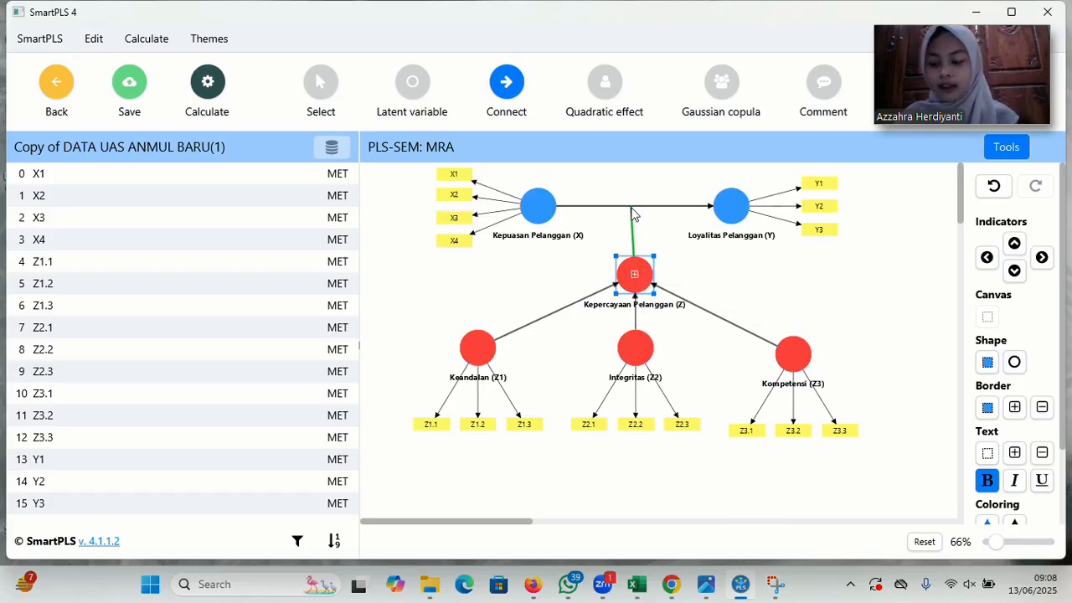
click(632, 215)
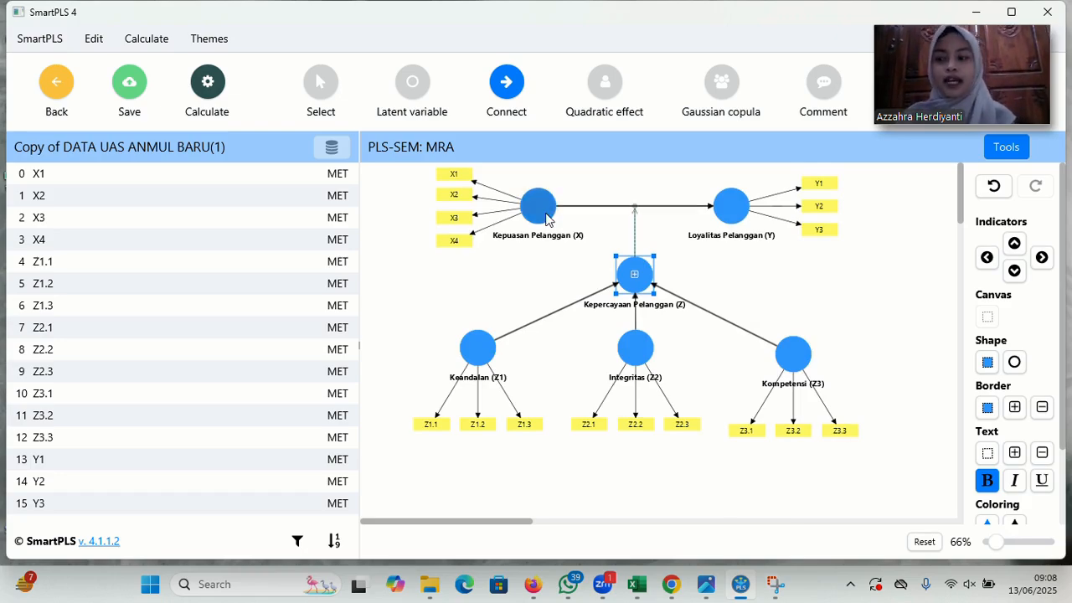
Calculate the model with the standard PLS-SEM algorithm, using the Path weighting scheme and standardized results, and open the report
click(209, 90)
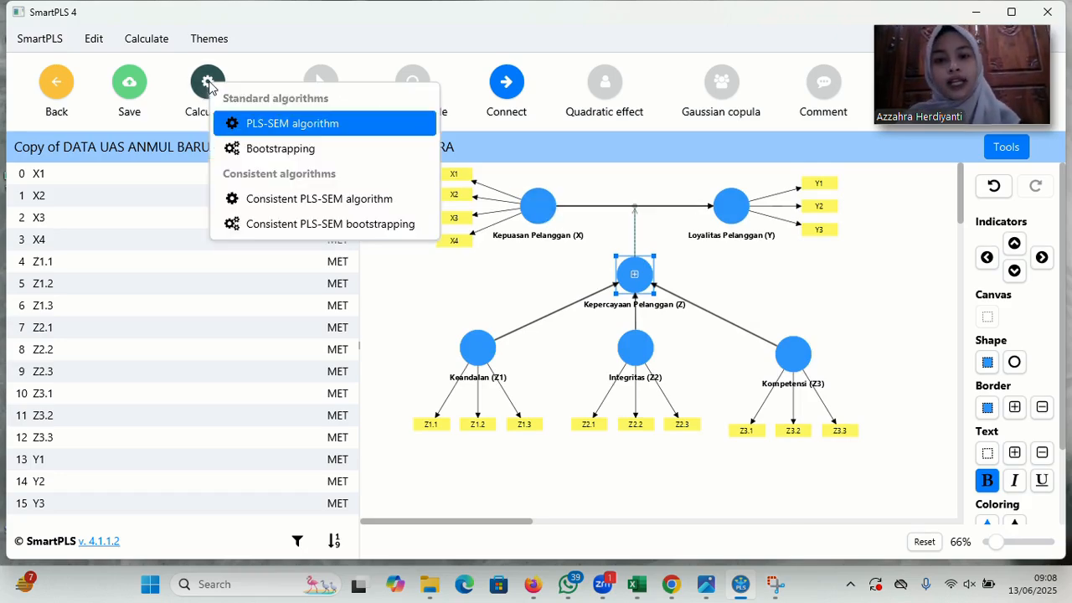
click(241, 122)
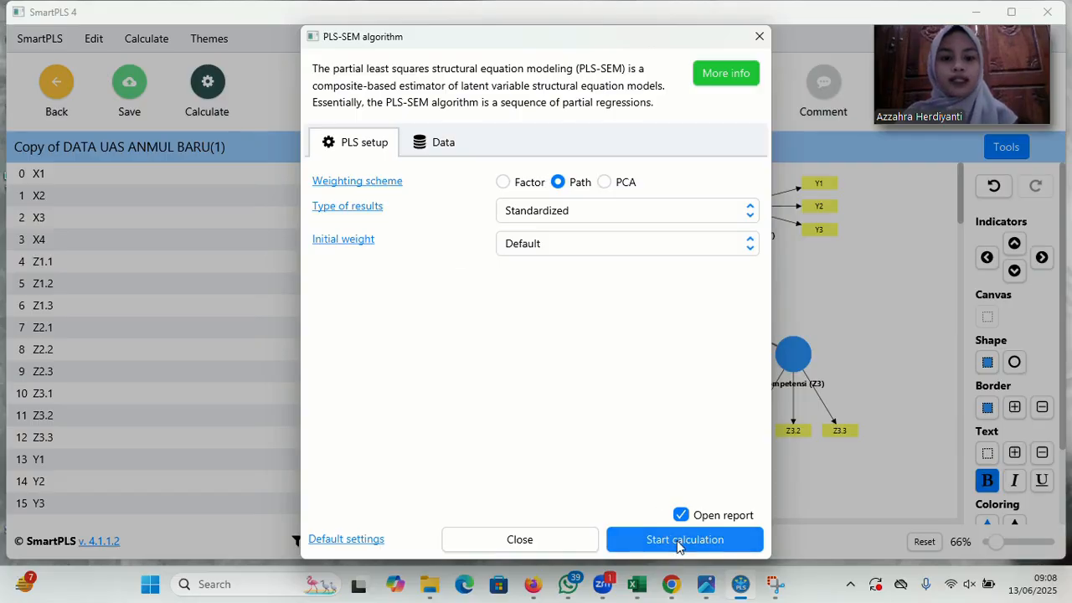
click(677, 540)
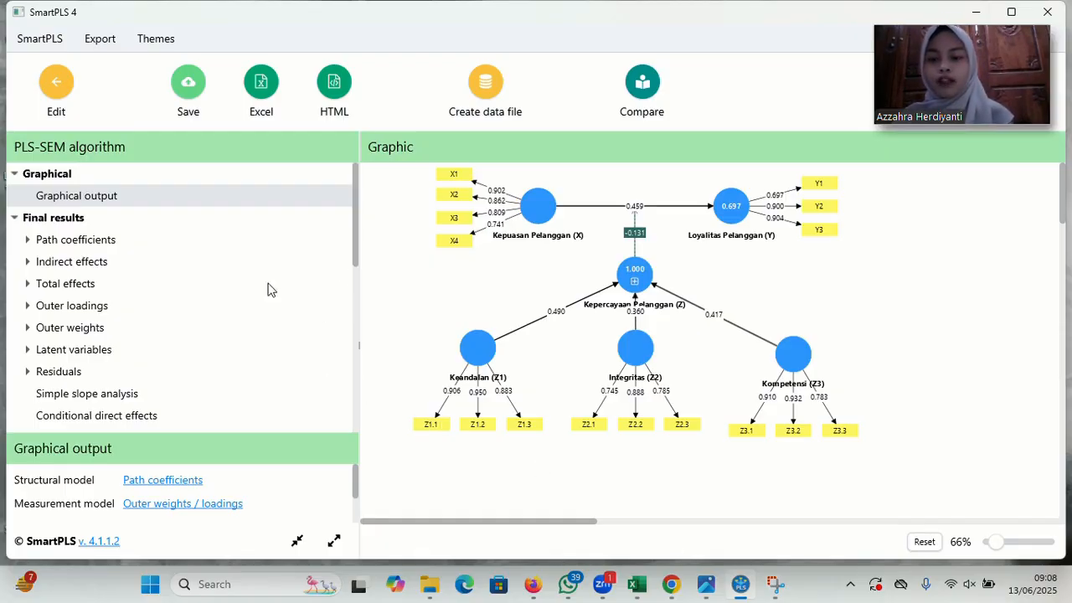
Review the outer loadings matrix and the cross loadings under discriminant validity in the results report
click(72, 305)
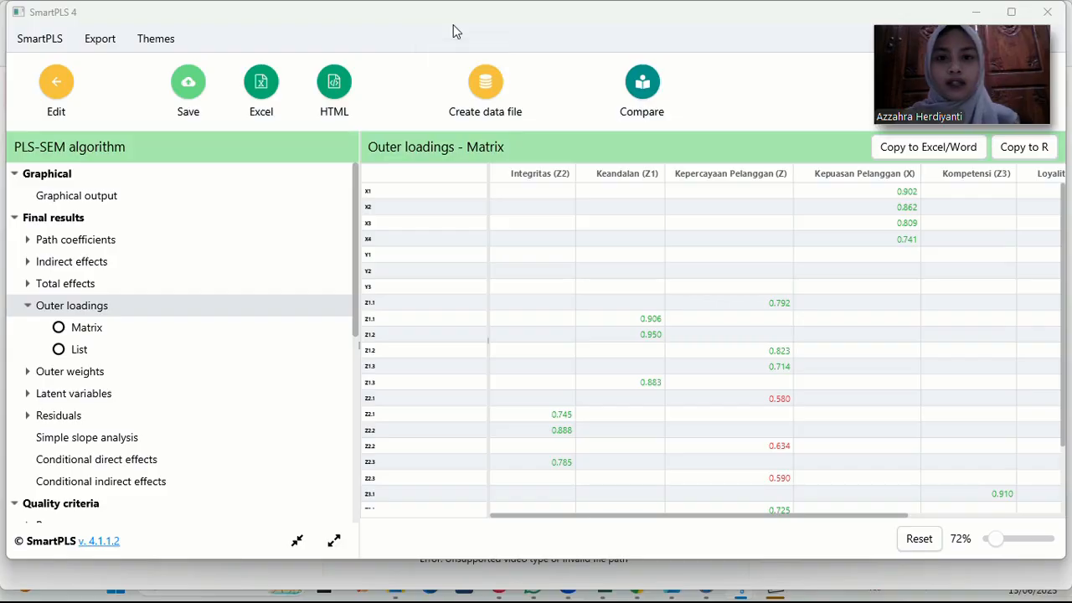
drag(356, 192, 356, 303)
click(126, 377)
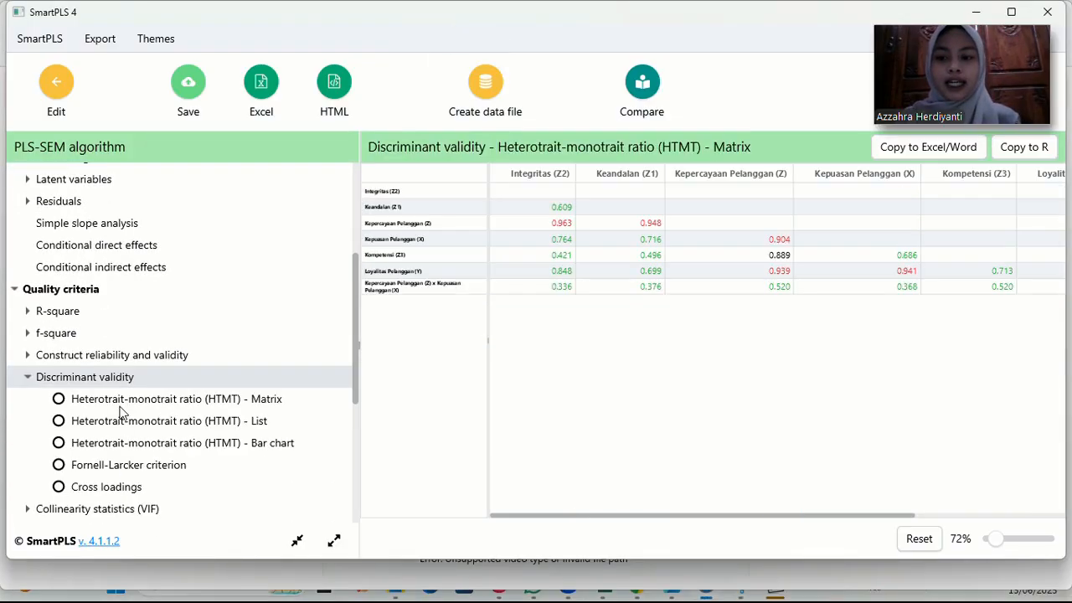
click(117, 487)
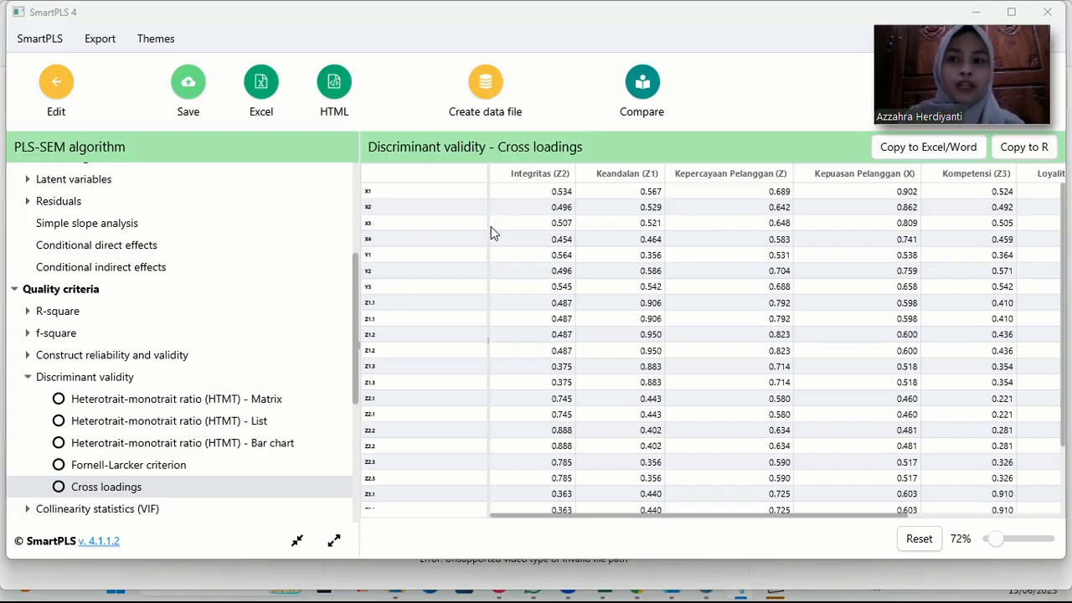
Return to the model and delete indicator X4 from Kepuasan Pelanggan (X)
click(57, 82)
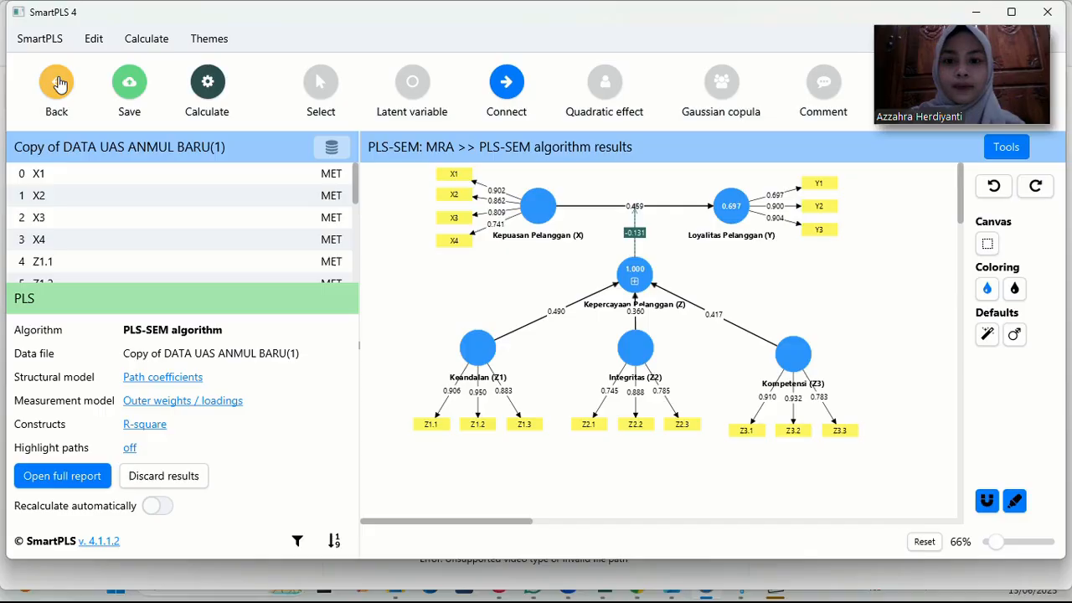
right_click(462, 239)
click(506, 288)
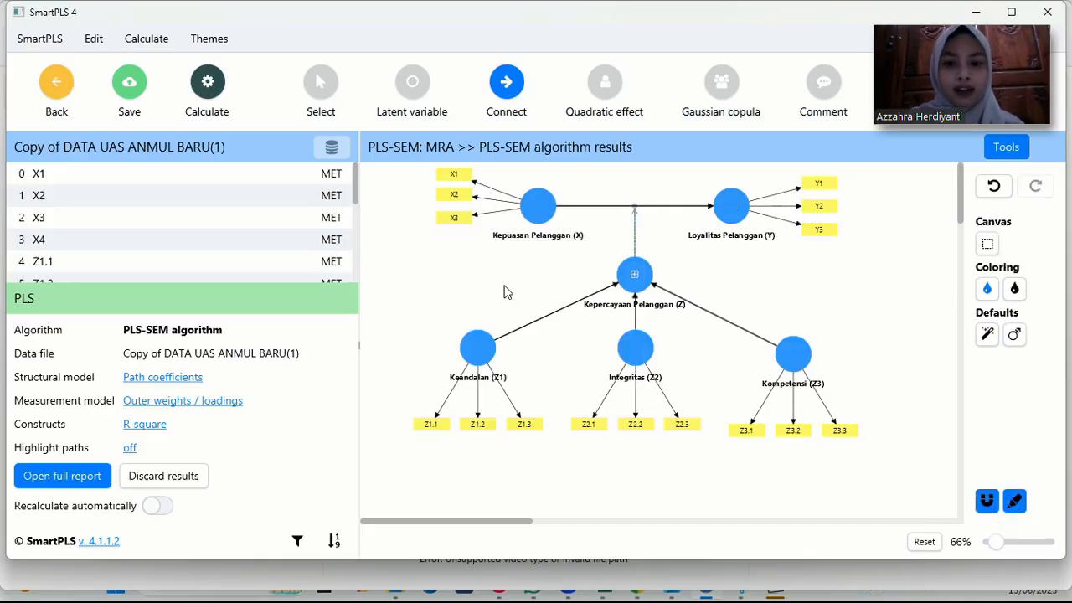
Recalculate the model without X4 using the standard PLS-SEM algorithm and open the new report
click(209, 99)
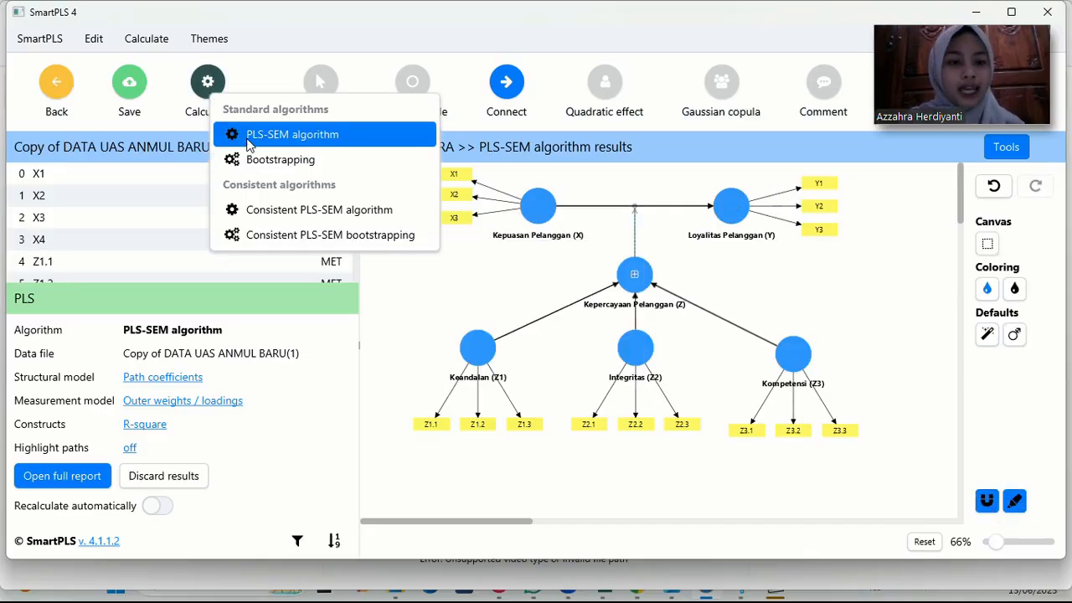
click(248, 145)
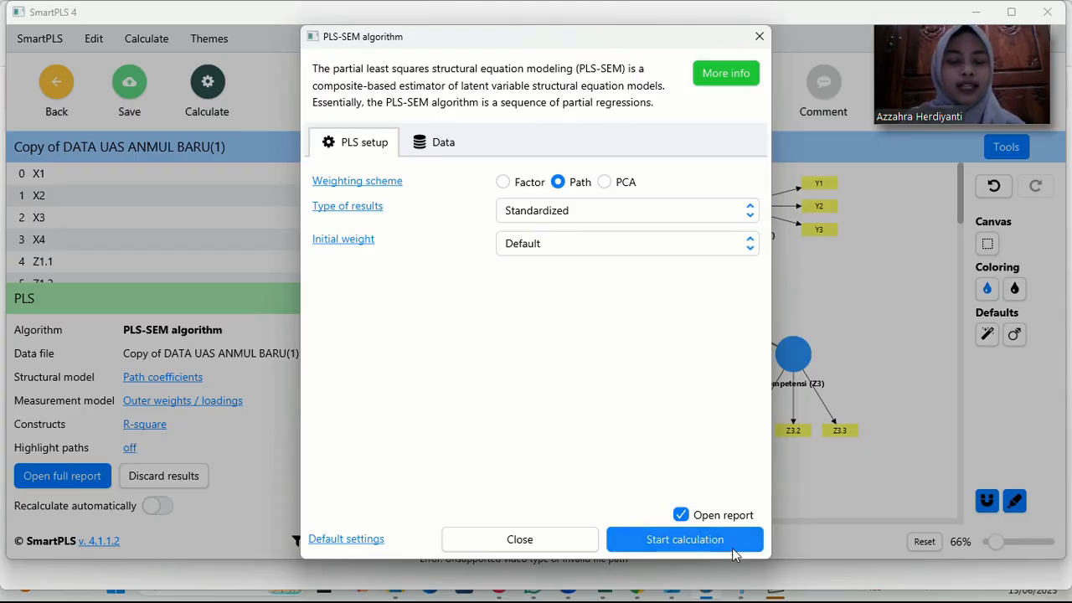
click(684, 539)
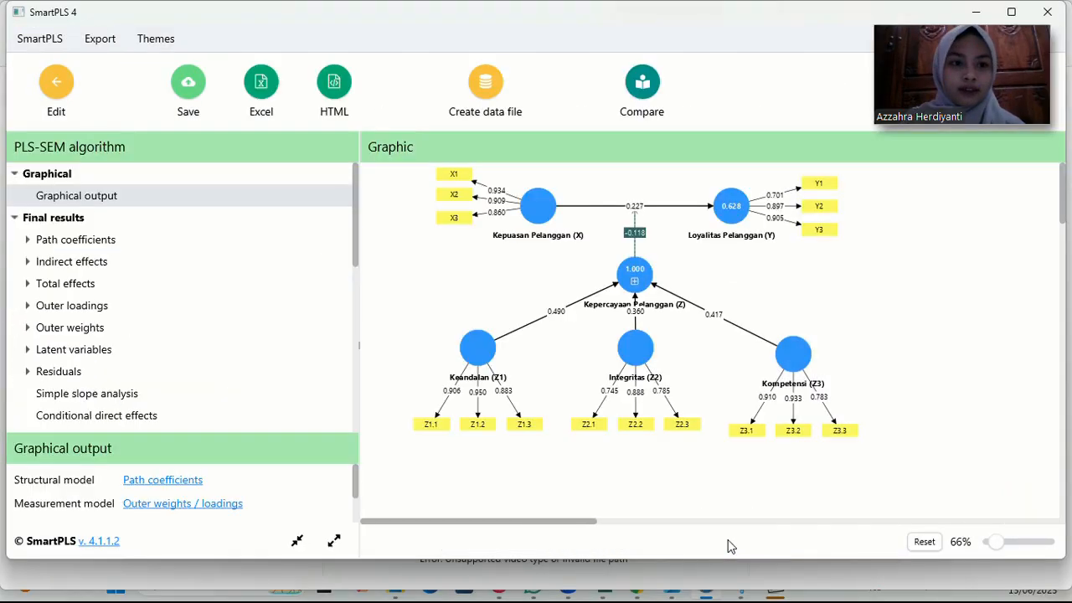
Examine the outer loadings matrix for all constructs, including the Kepercayaan Pelanggan (Z) x Kepuasan Pelanggan (X) interaction term
click(99, 306)
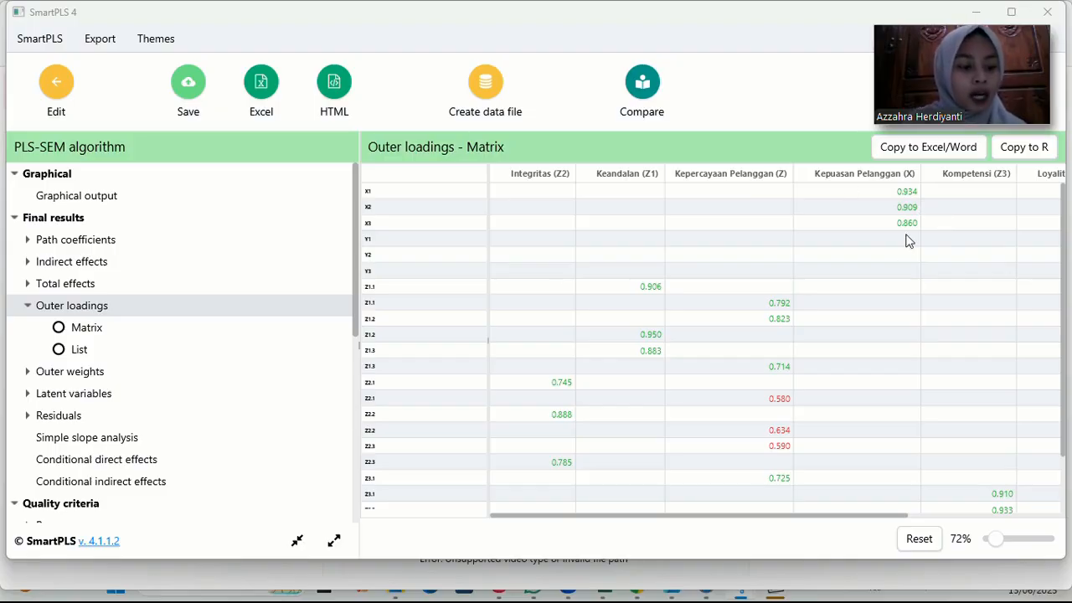
scroll(900, 262, right, 5)
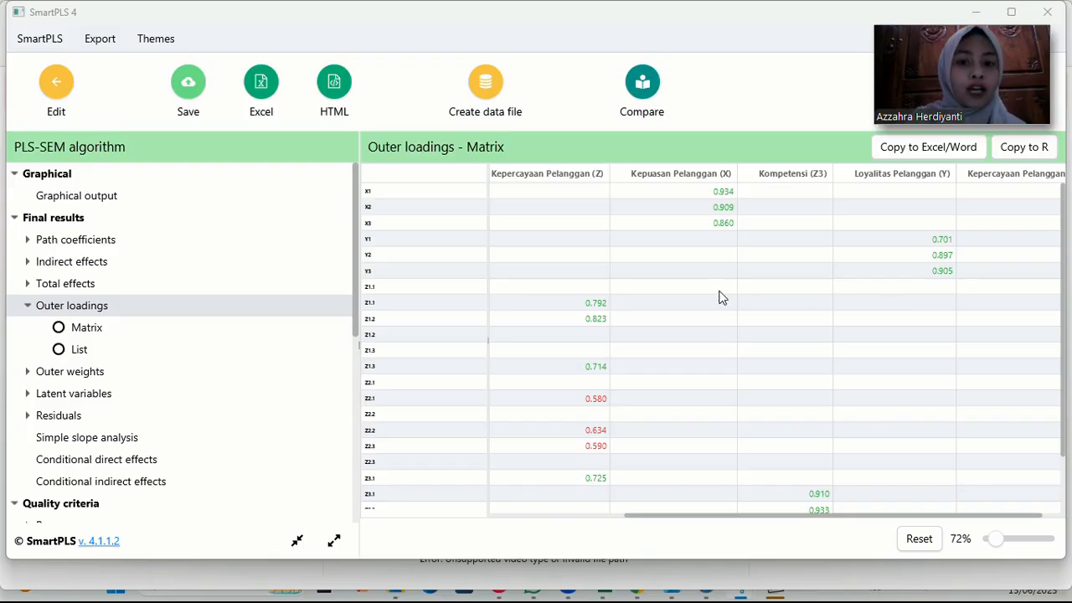
scroll(718, 297, left, 1)
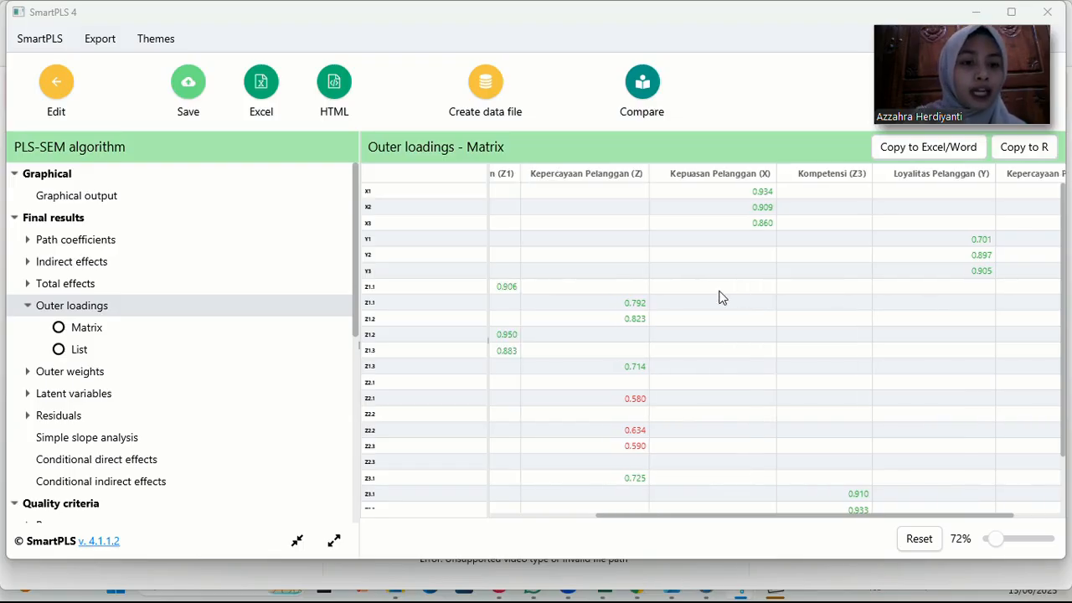
scroll(722, 297, down, 1)
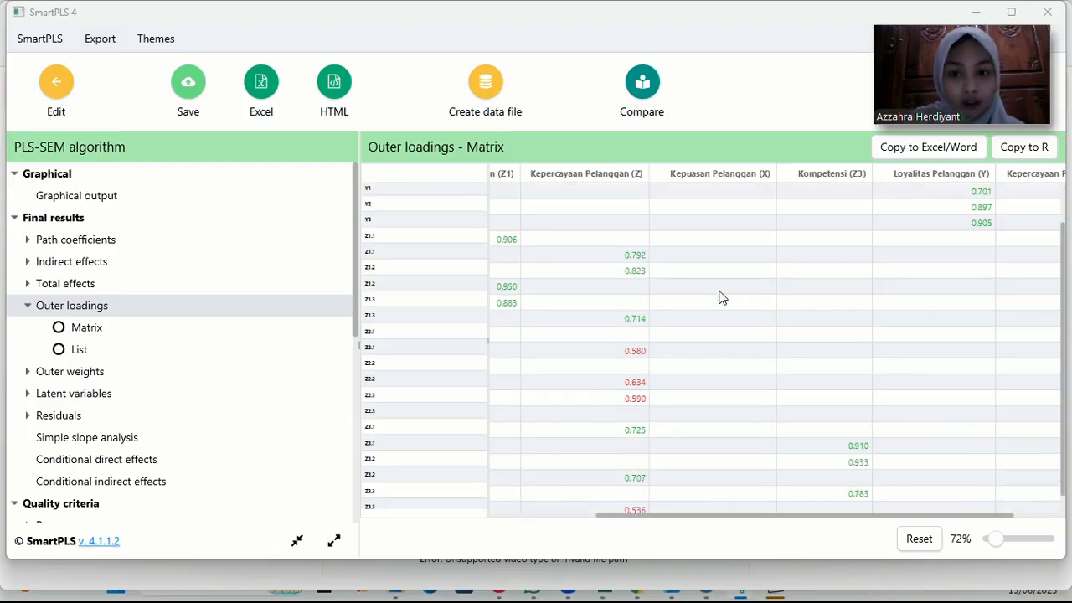
scroll(720, 296, left, 3)
scroll(556, 219, left, 1)
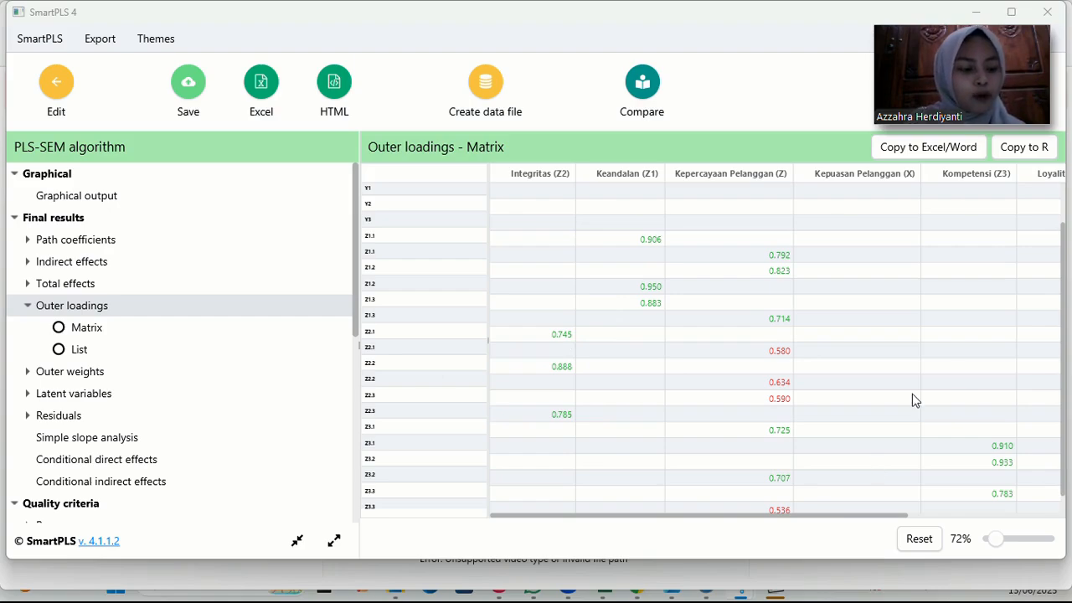
scroll(837, 351, down, 1)
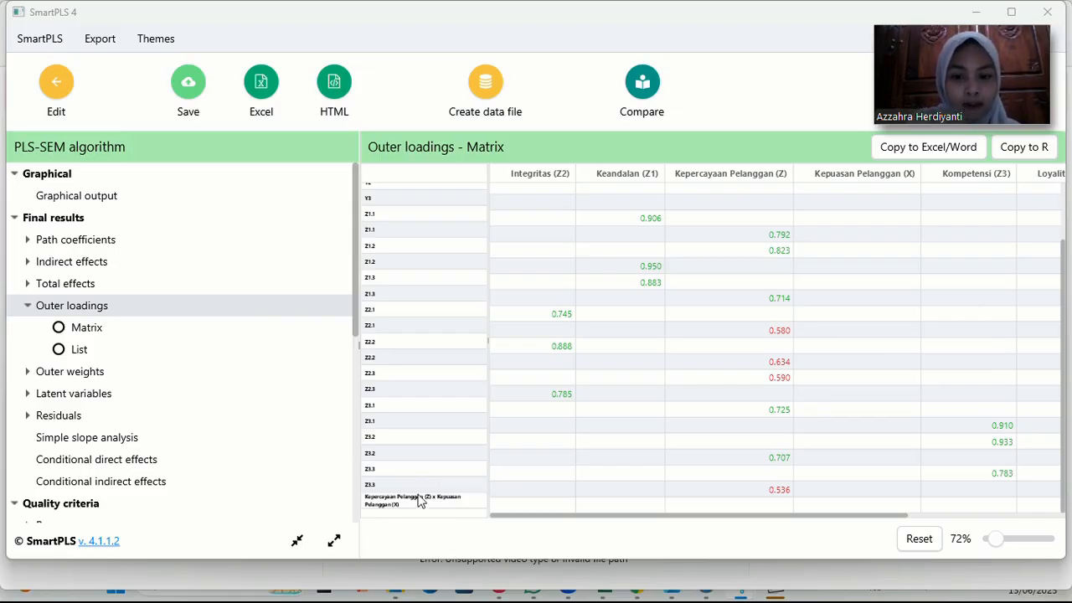
click(685, 513)
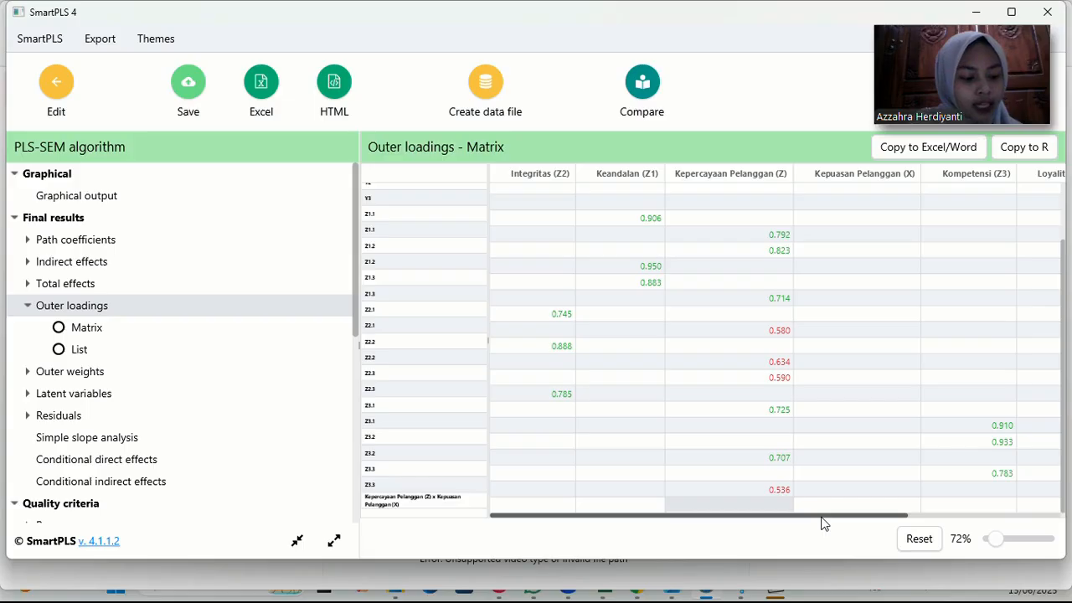
drag(821, 516, 1010, 519)
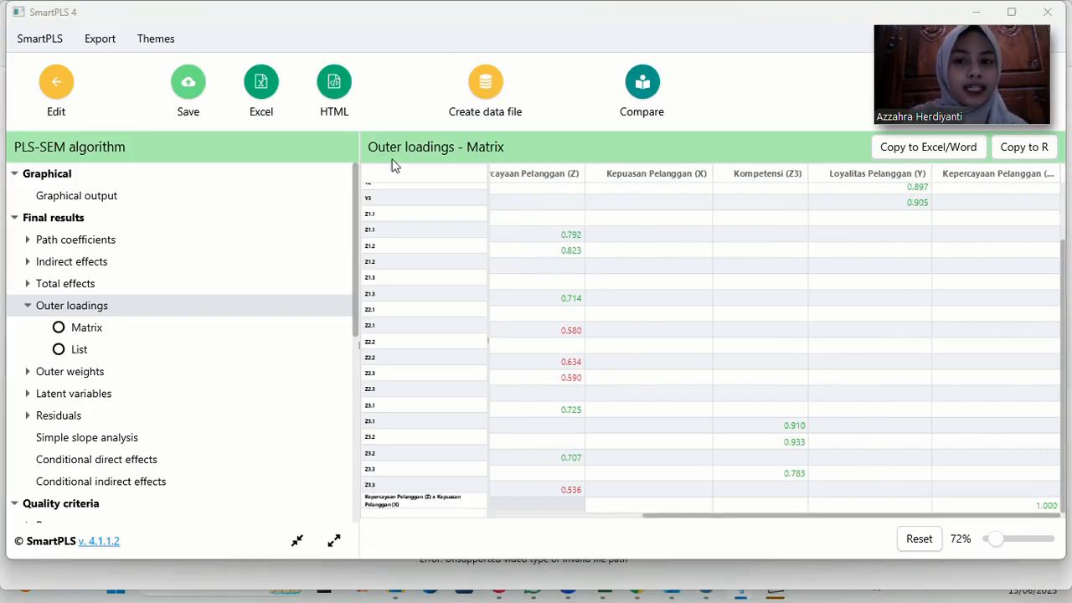
Review the cross loadings of the recalculated model under the discriminant validity results
drag(362, 194, 364, 287)
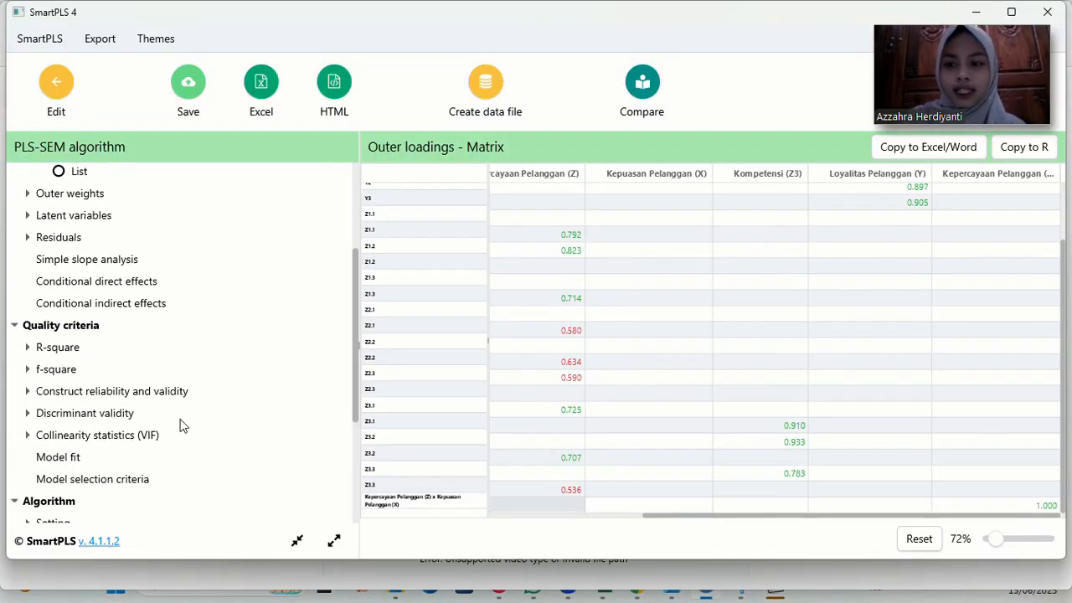
click(118, 414)
scroll(172, 433, down, 3)
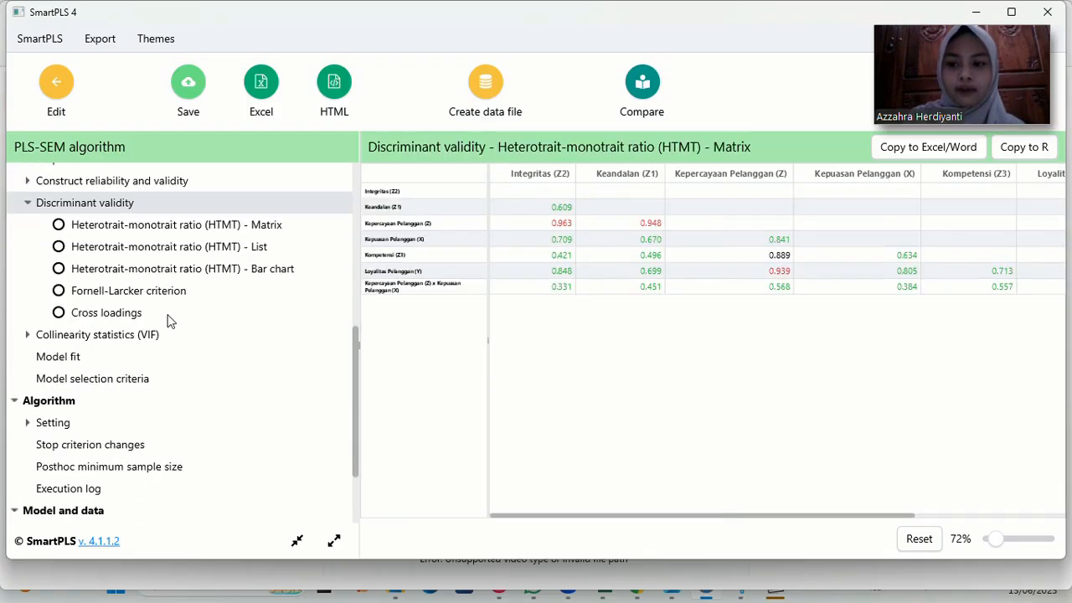
click(126, 312)
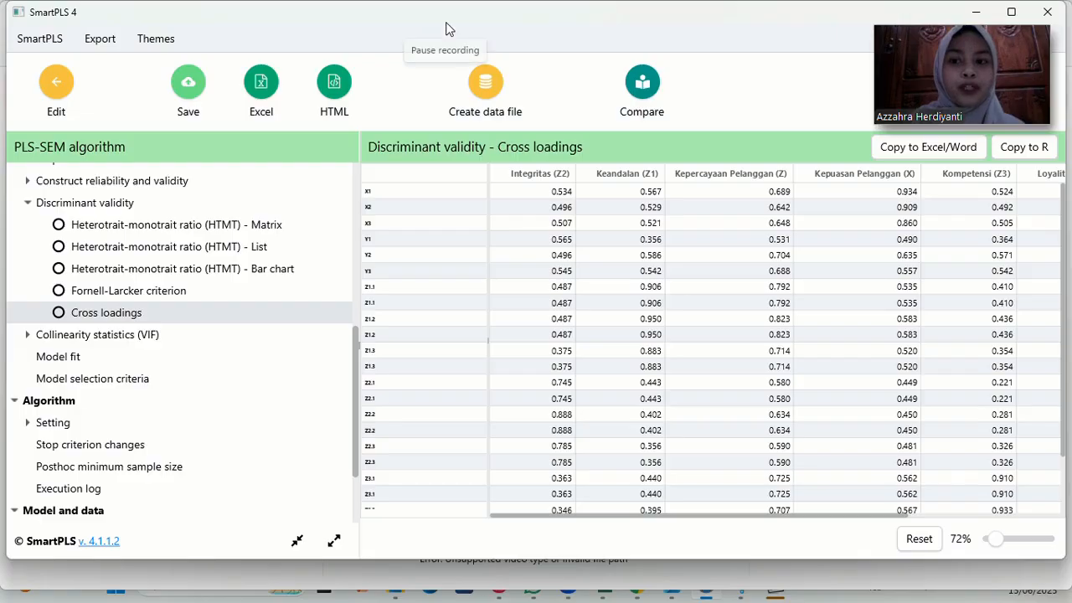
Review the construct reliability and validity overview, followed by the R-square overview
scroll(357, 341, up, 1)
scroll(358, 341, up, 4)
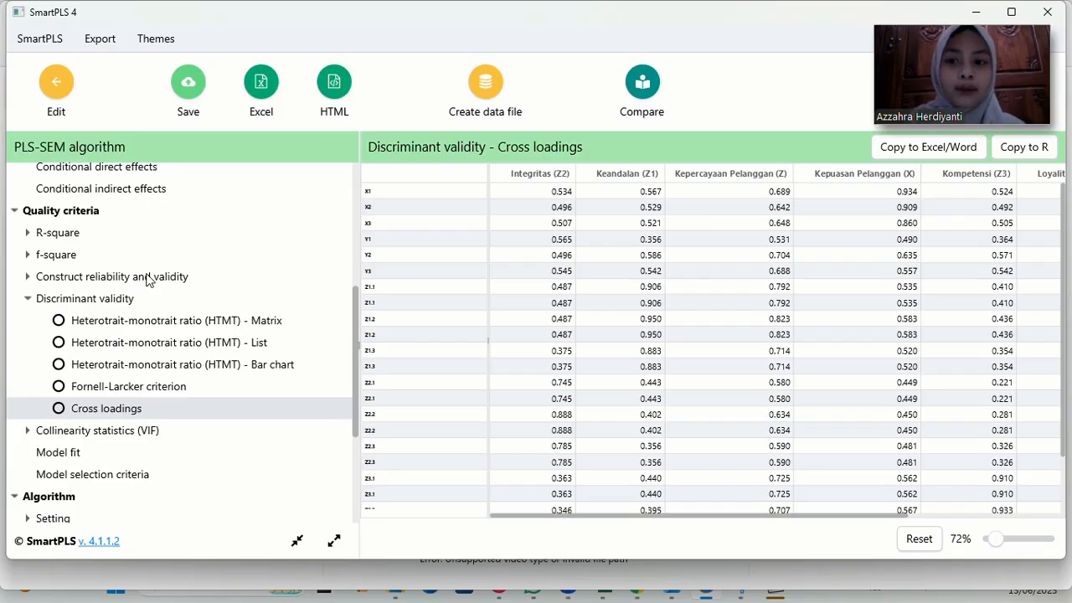
click(146, 278)
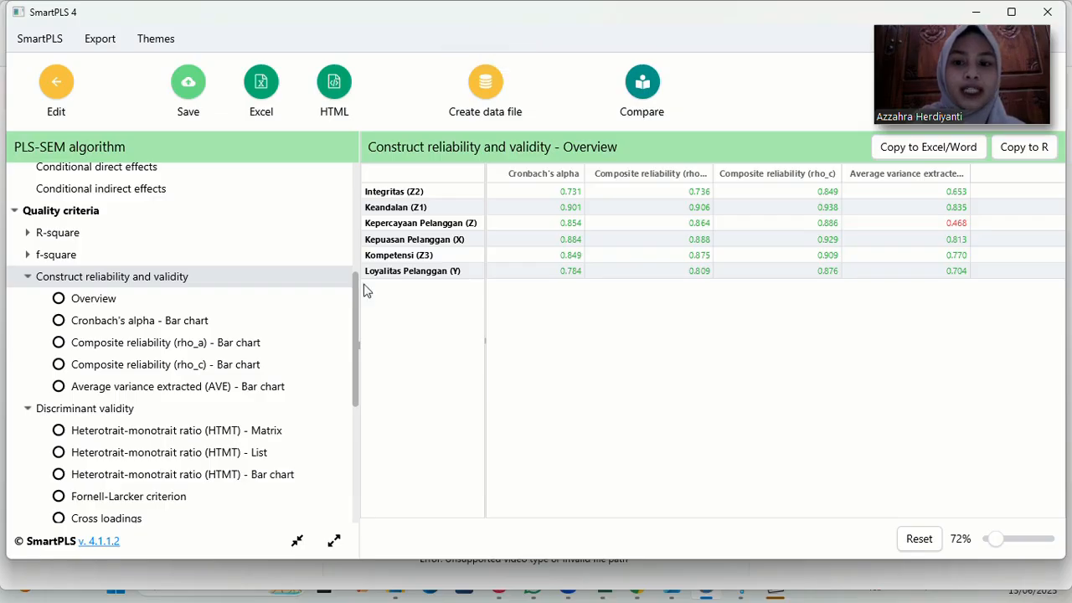
scroll(56, 247, down, 1)
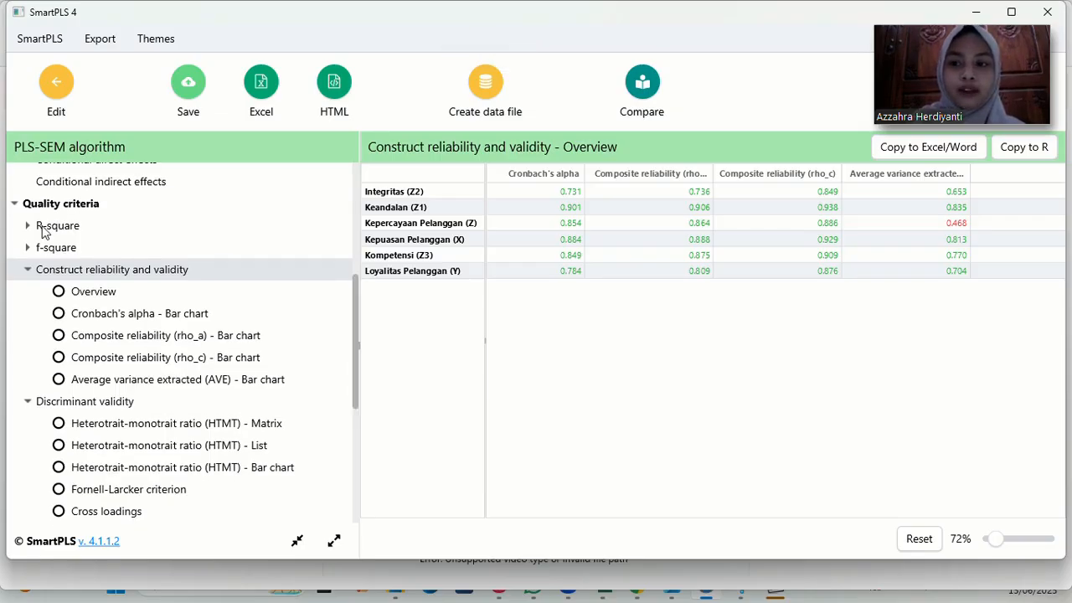
click(43, 227)
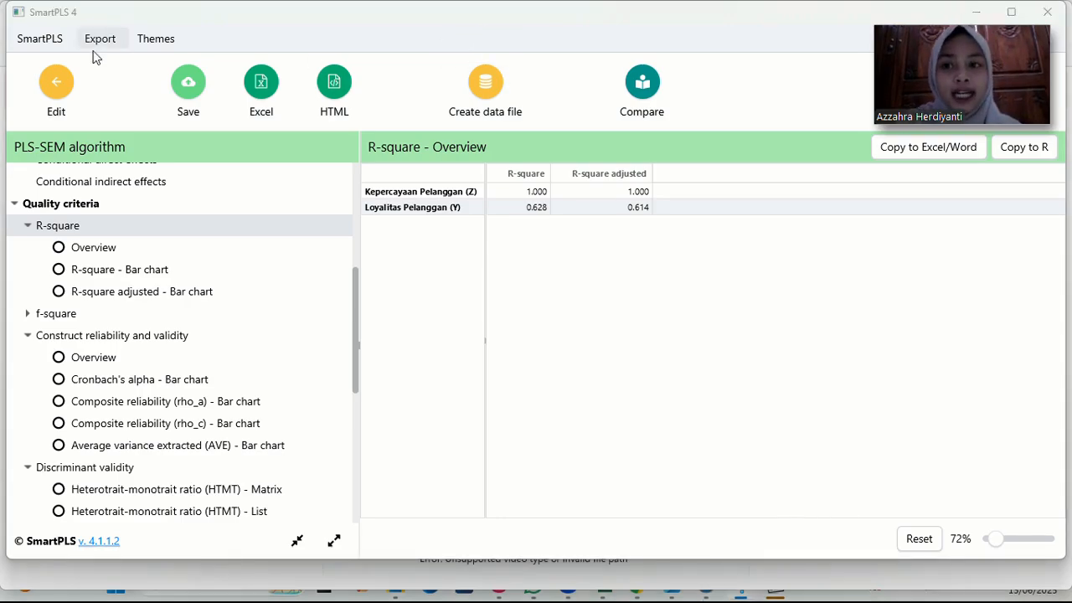
Run one-tailed bootstrapping with 5000 subsamples at a 0.05 significance level and open the path coefficients with T and p values
click(59, 100)
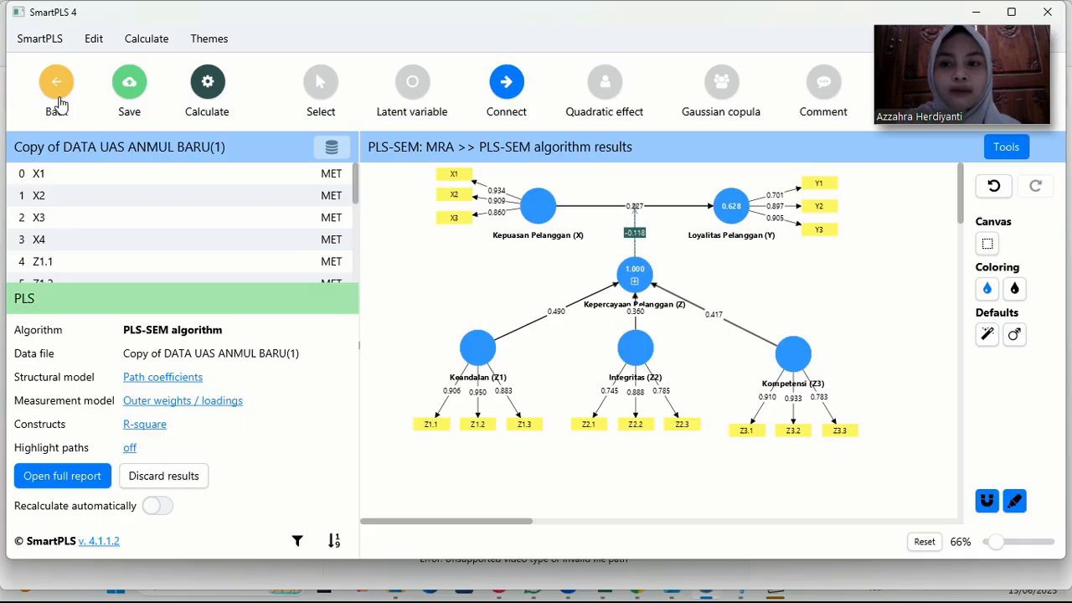
click(216, 98)
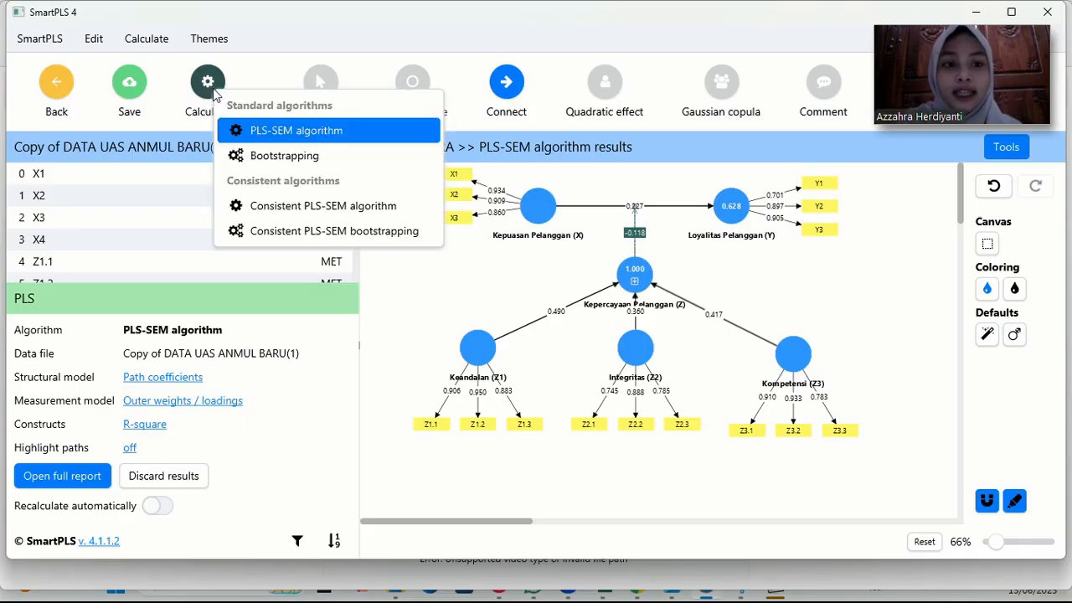
click(258, 161)
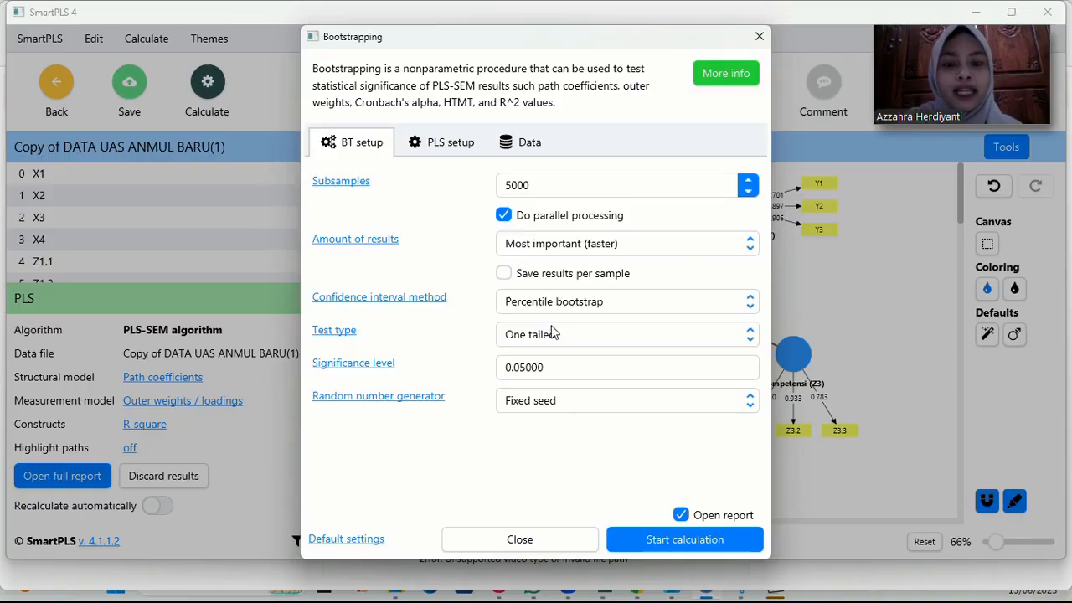
click(556, 336)
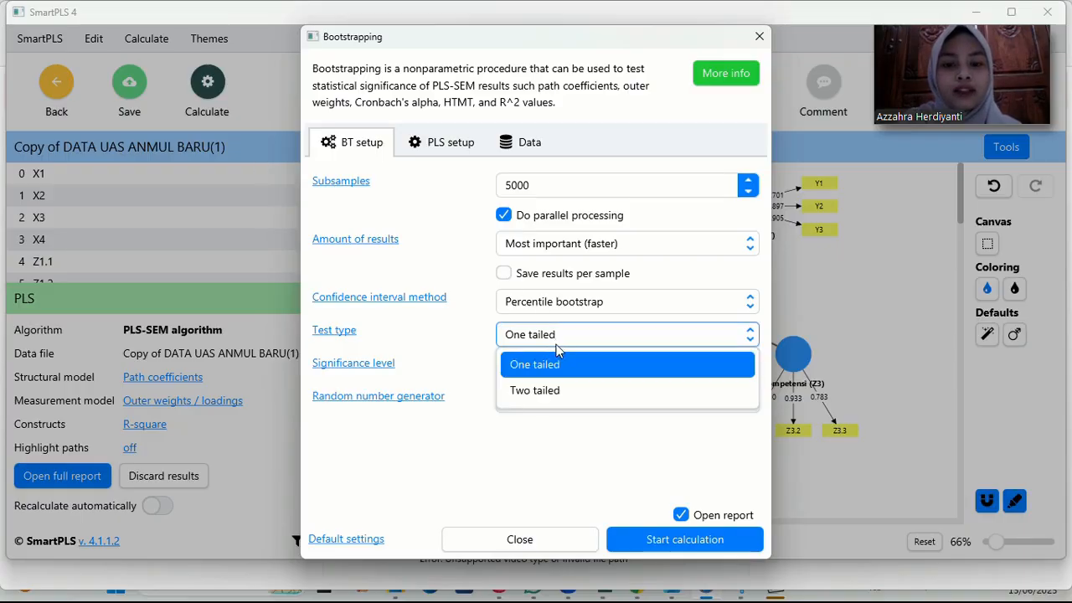
click(556, 365)
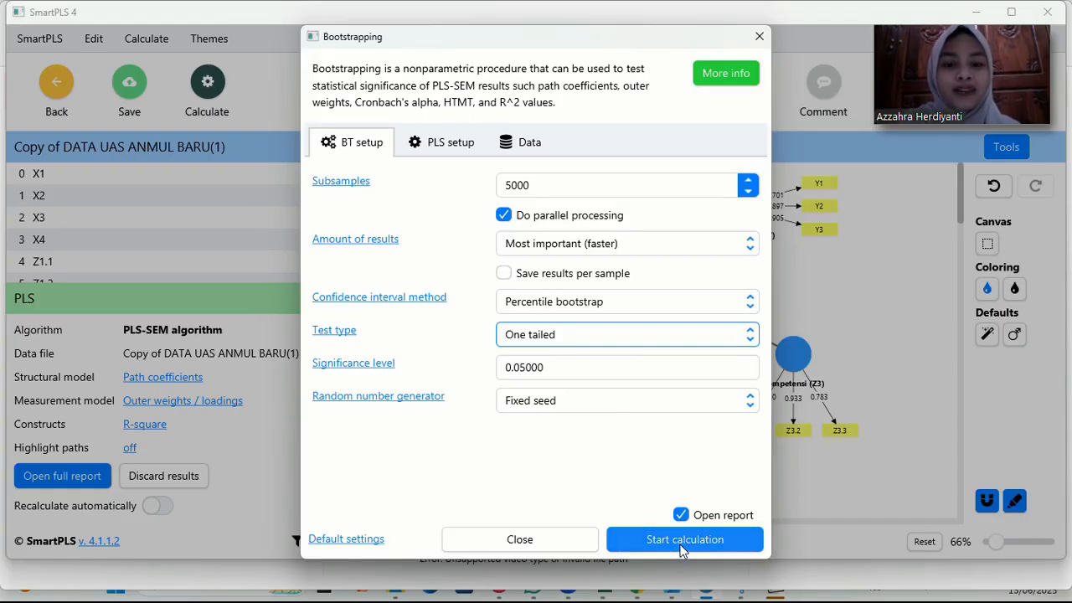
click(483, 31)
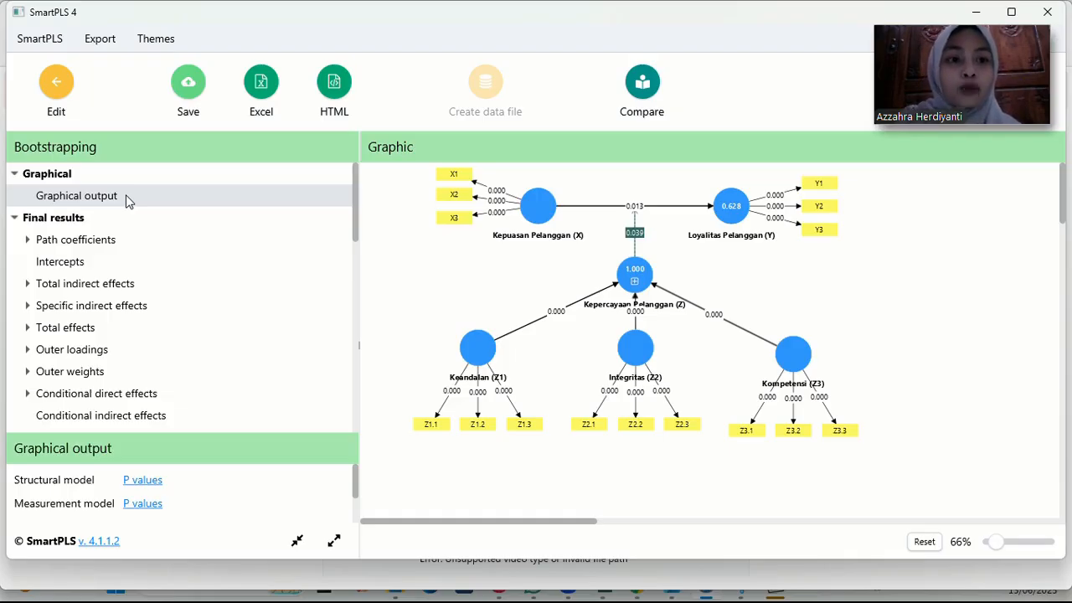
click(94, 244)
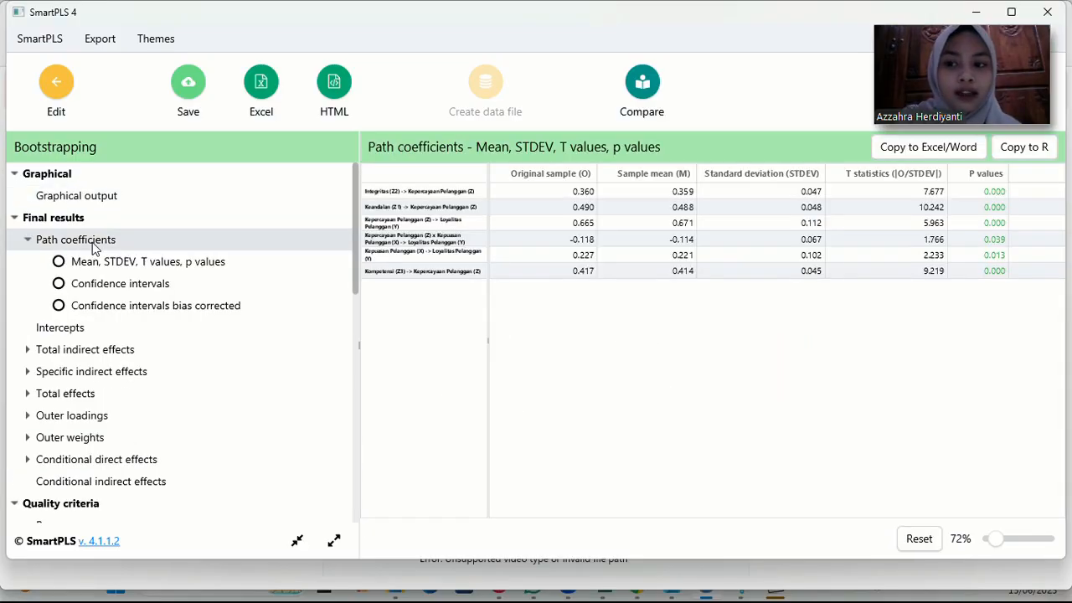